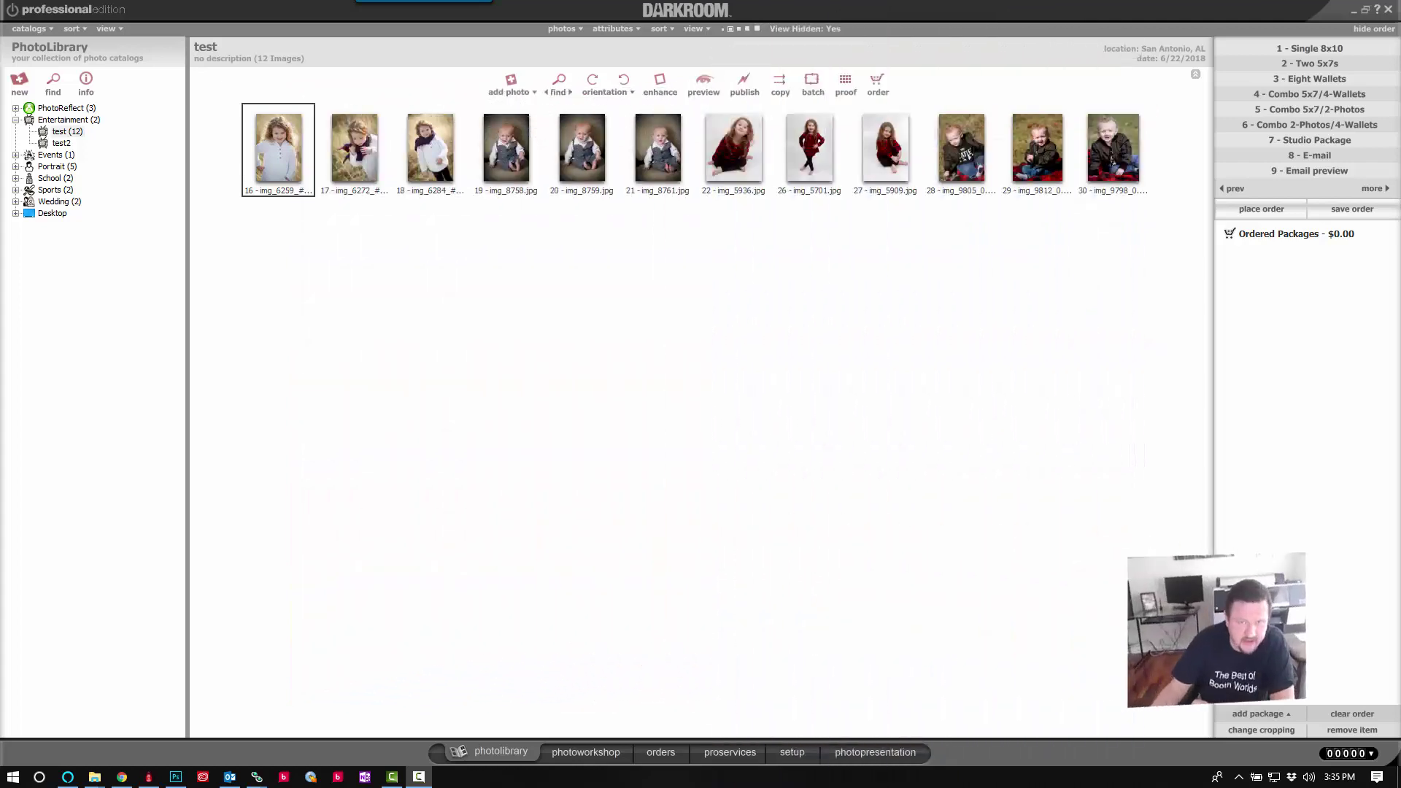
In the setup area, open Products & Services > Templates > Borders > My Templates
click(794, 752)
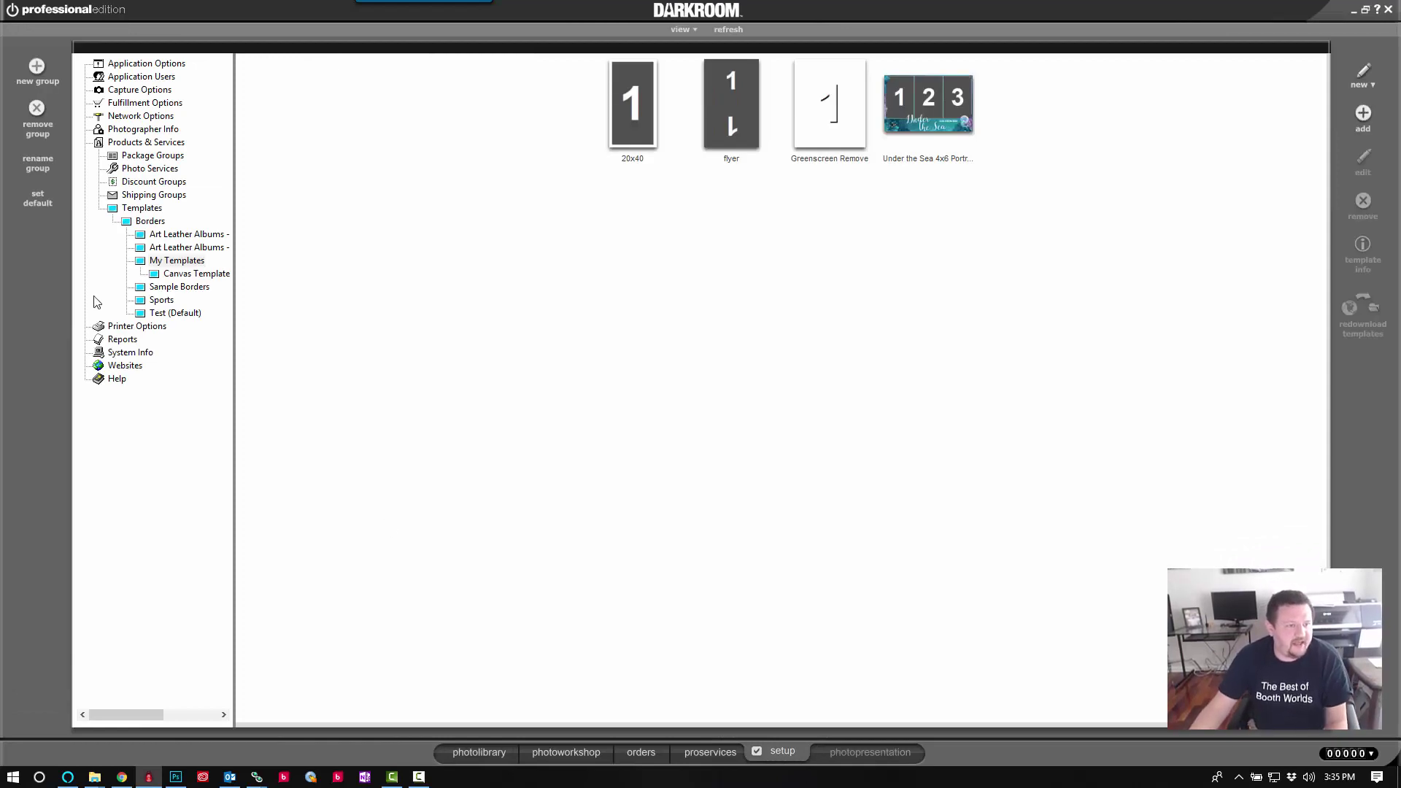
click(126, 144)
click(128, 154)
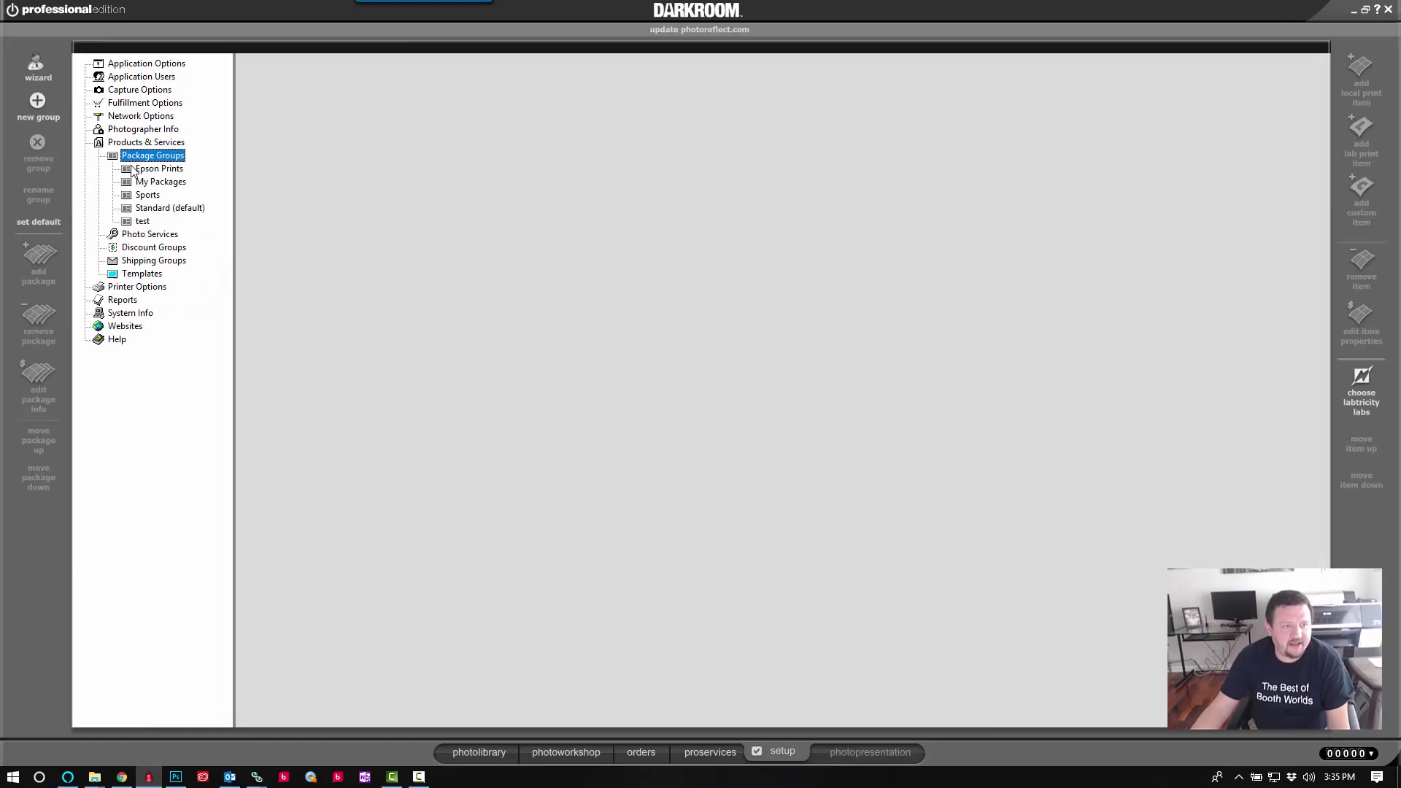
click(118, 273)
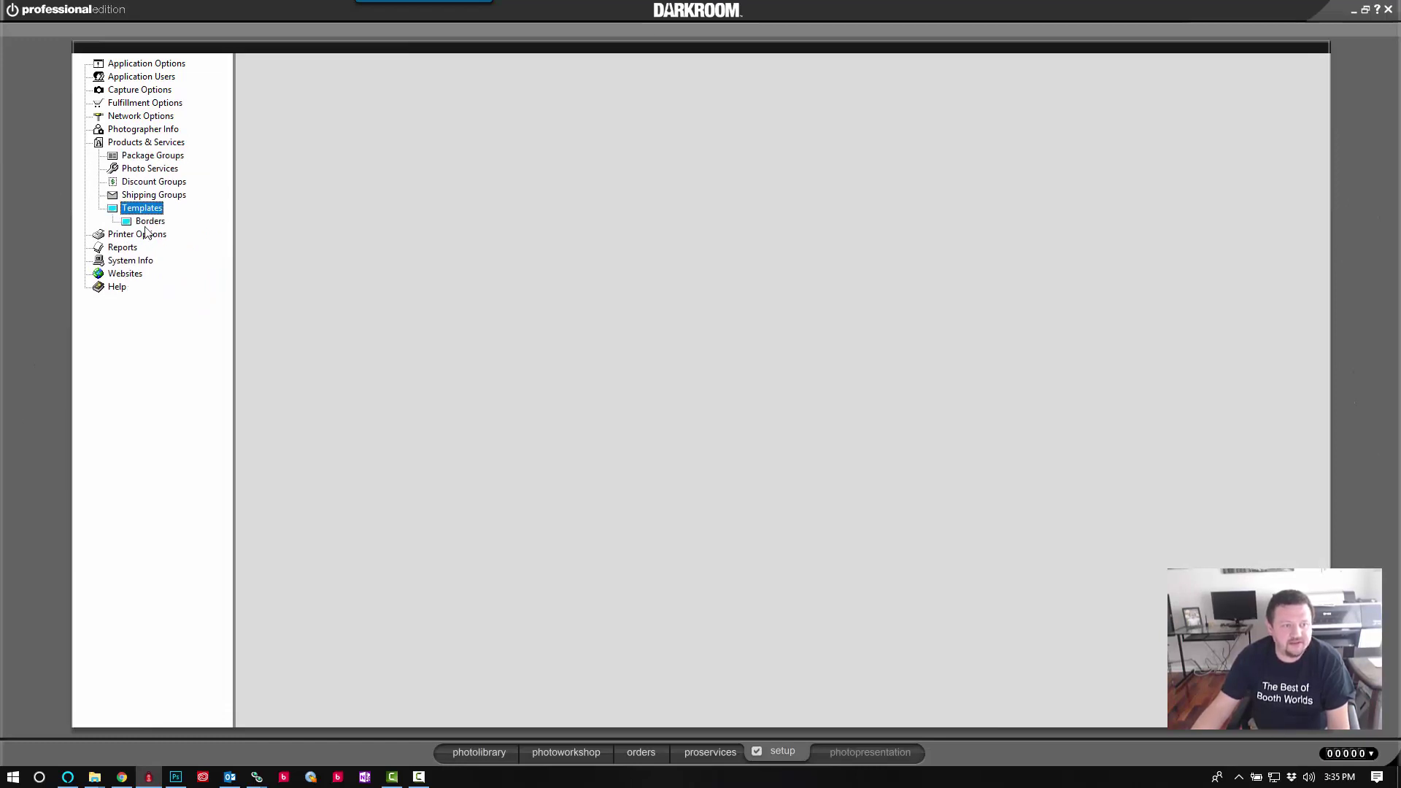
click(159, 222)
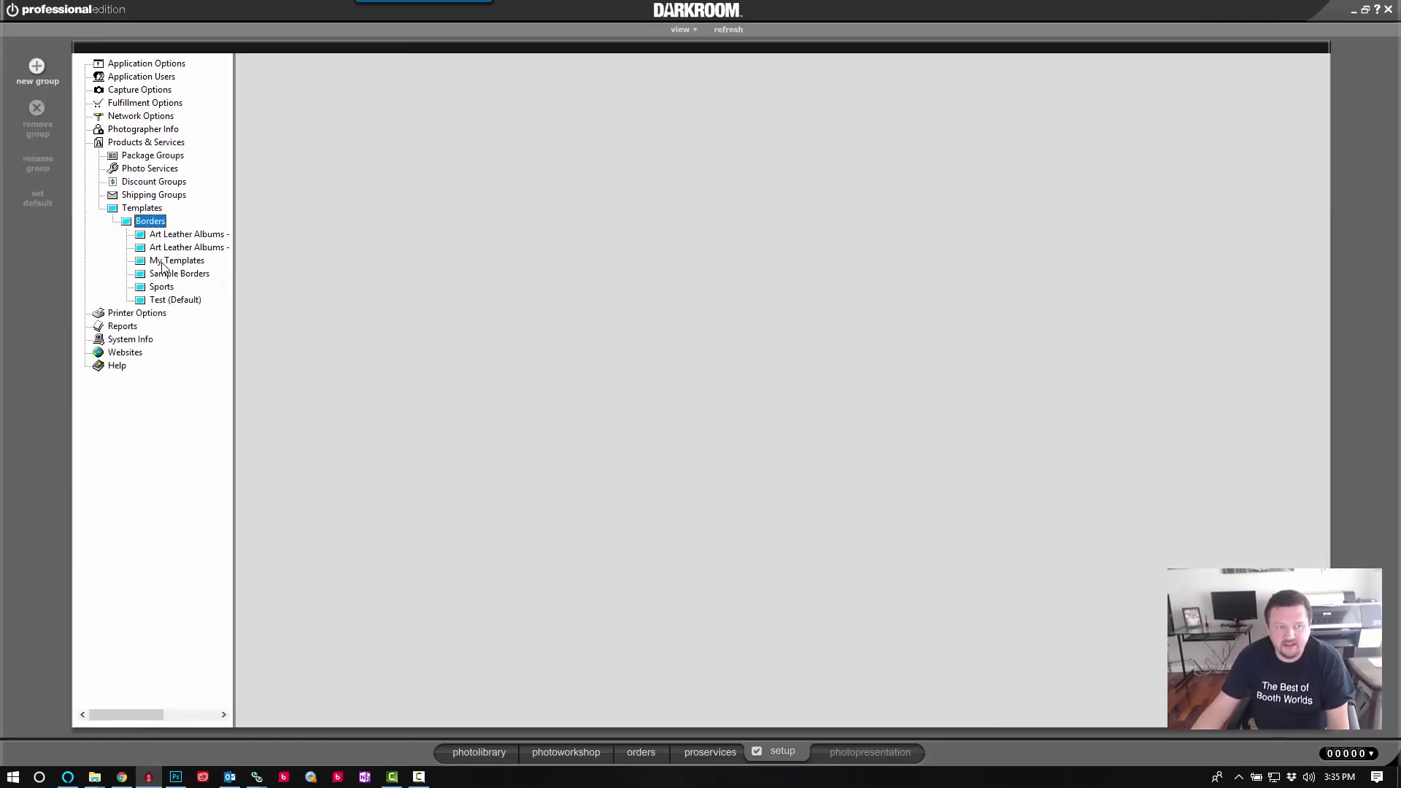
click(161, 262)
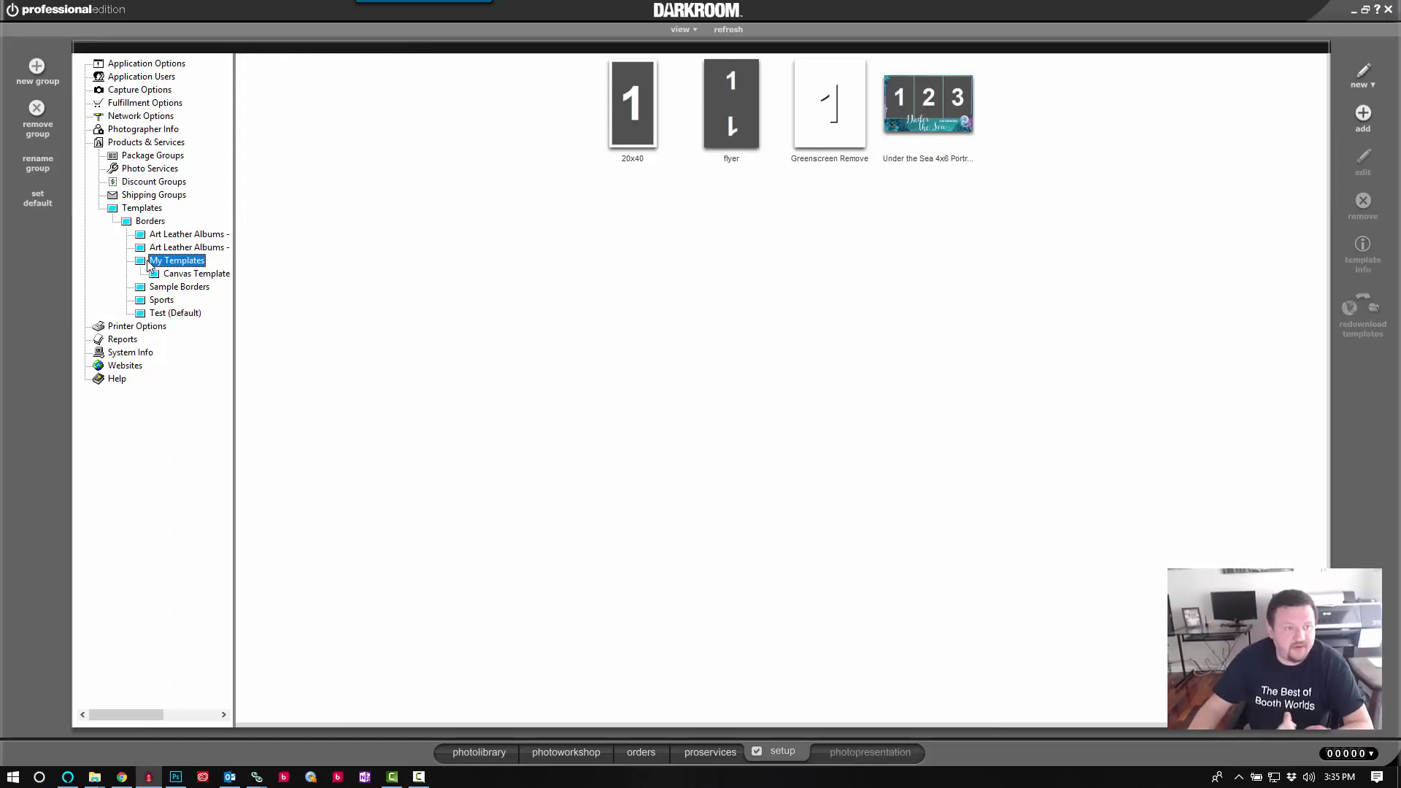
Create a new 4x8 Horizontal border with the description '4x8 proof 3up'
click(1363, 75)
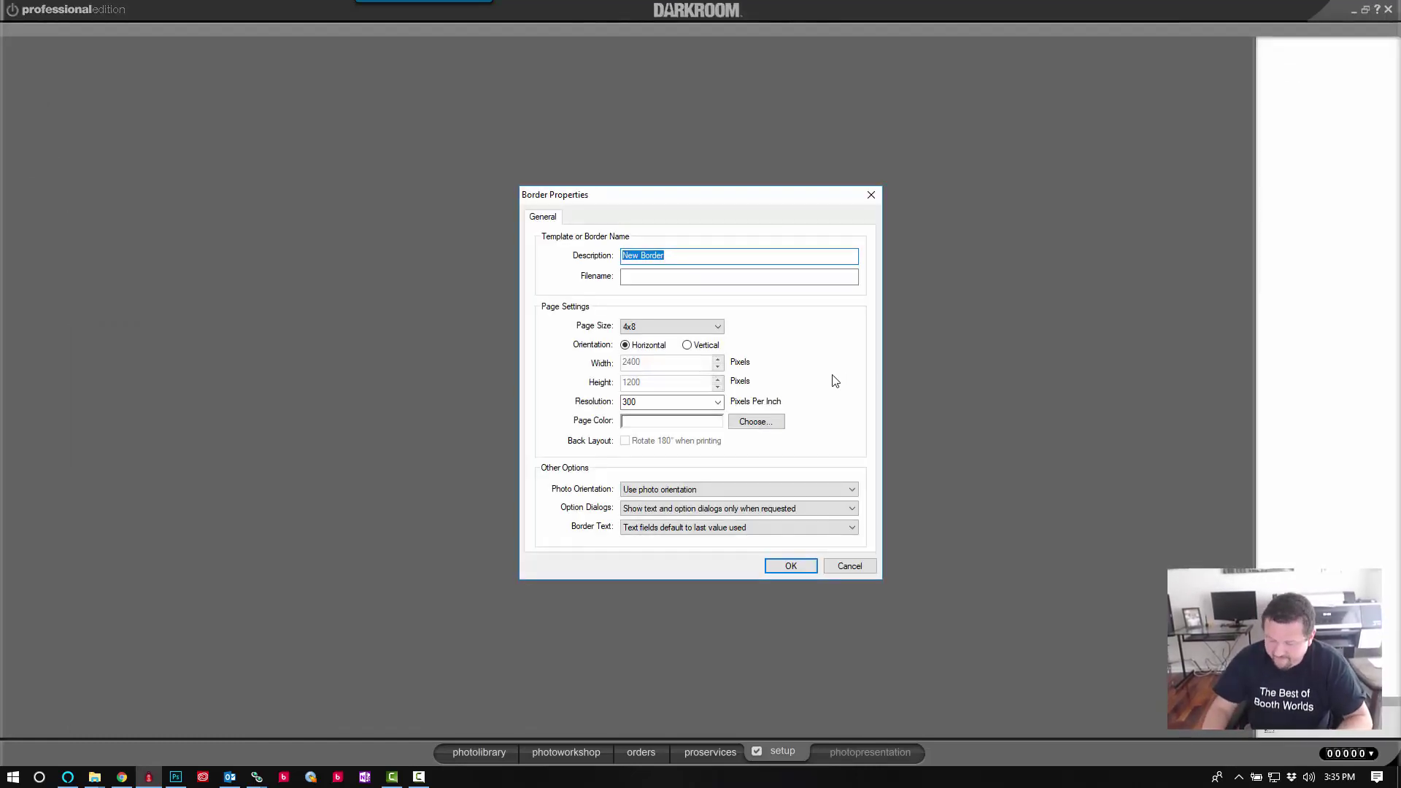
text(4x8 proof 3up)
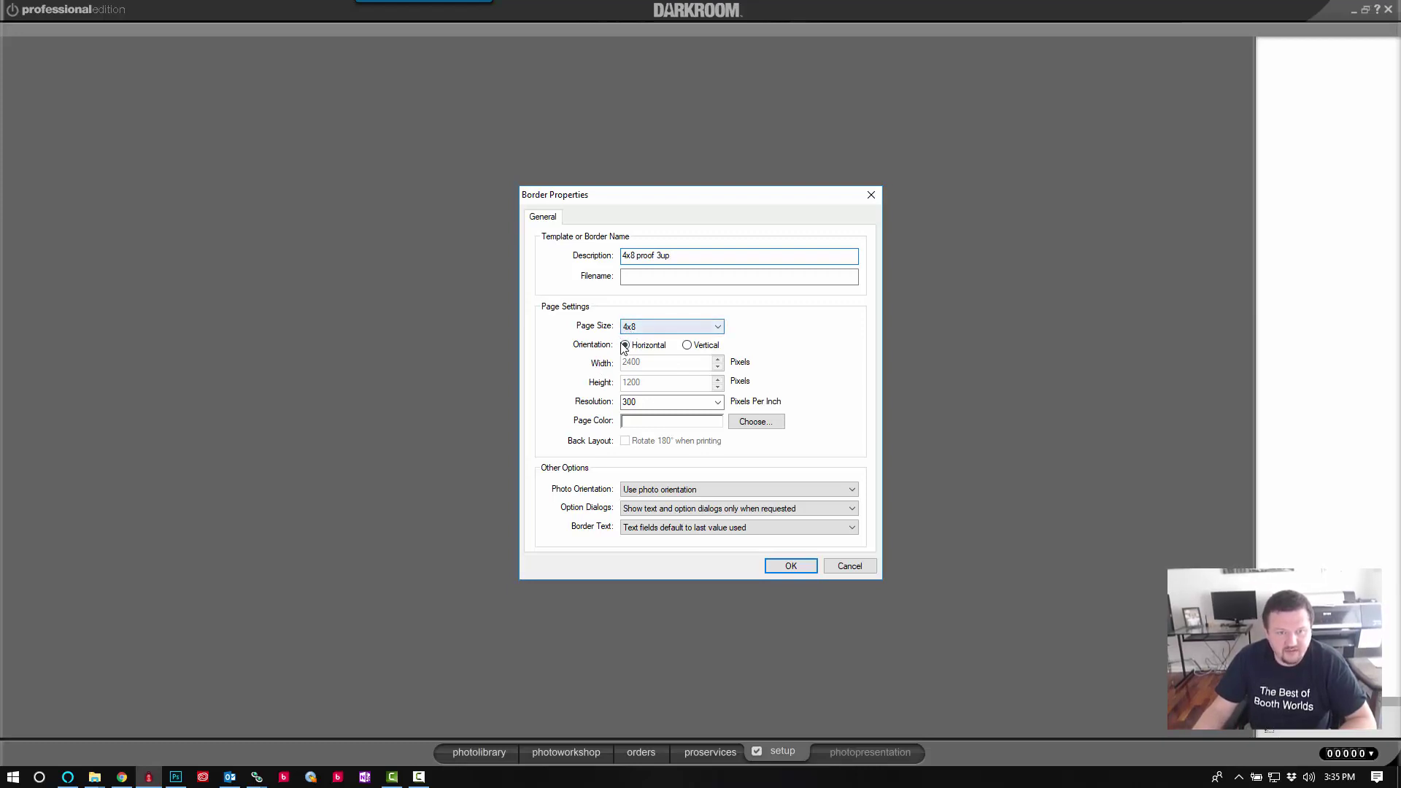
click(801, 563)
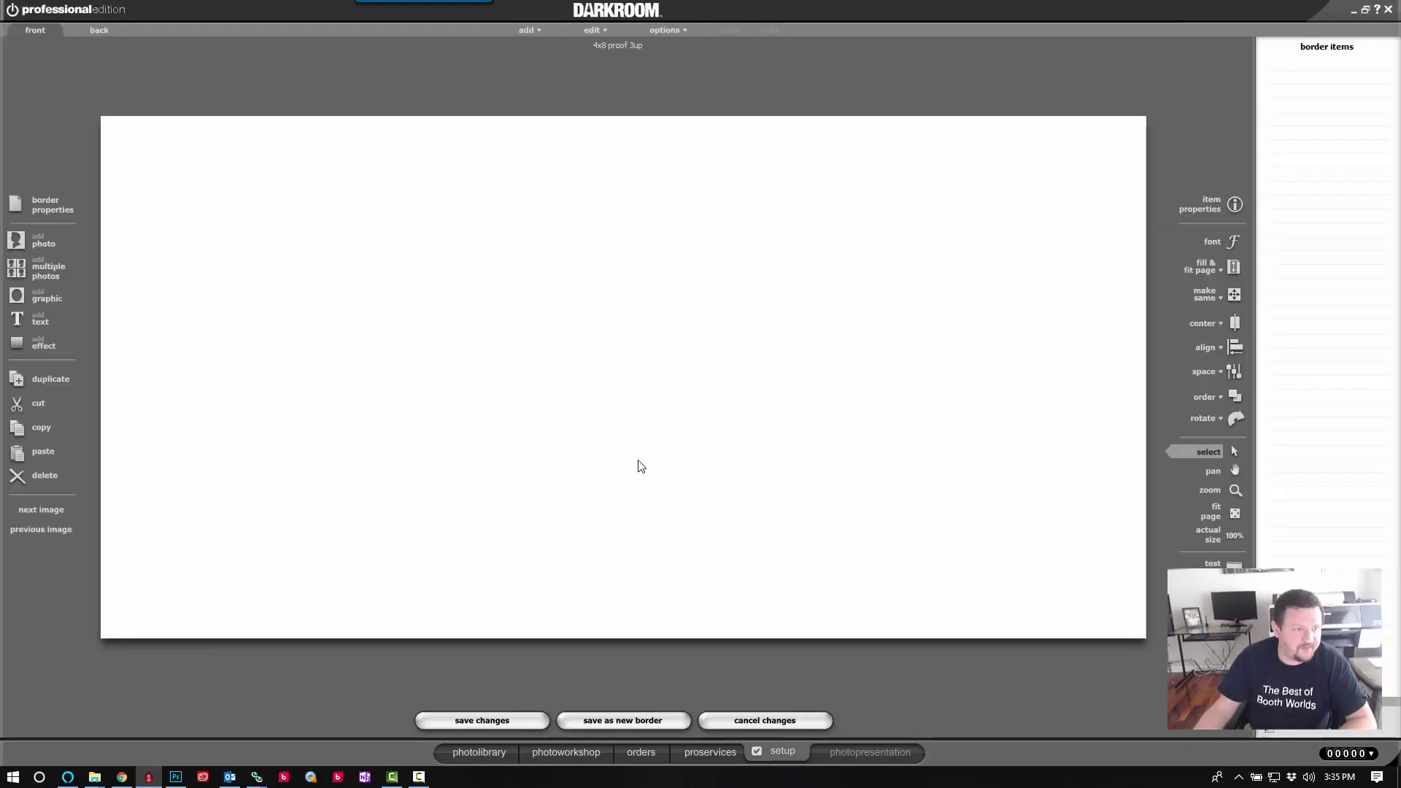
Add a 1-row, 3-column composite of vertical photos at the fixed 5 x 7 Desktop aspect ratio
click(32, 272)
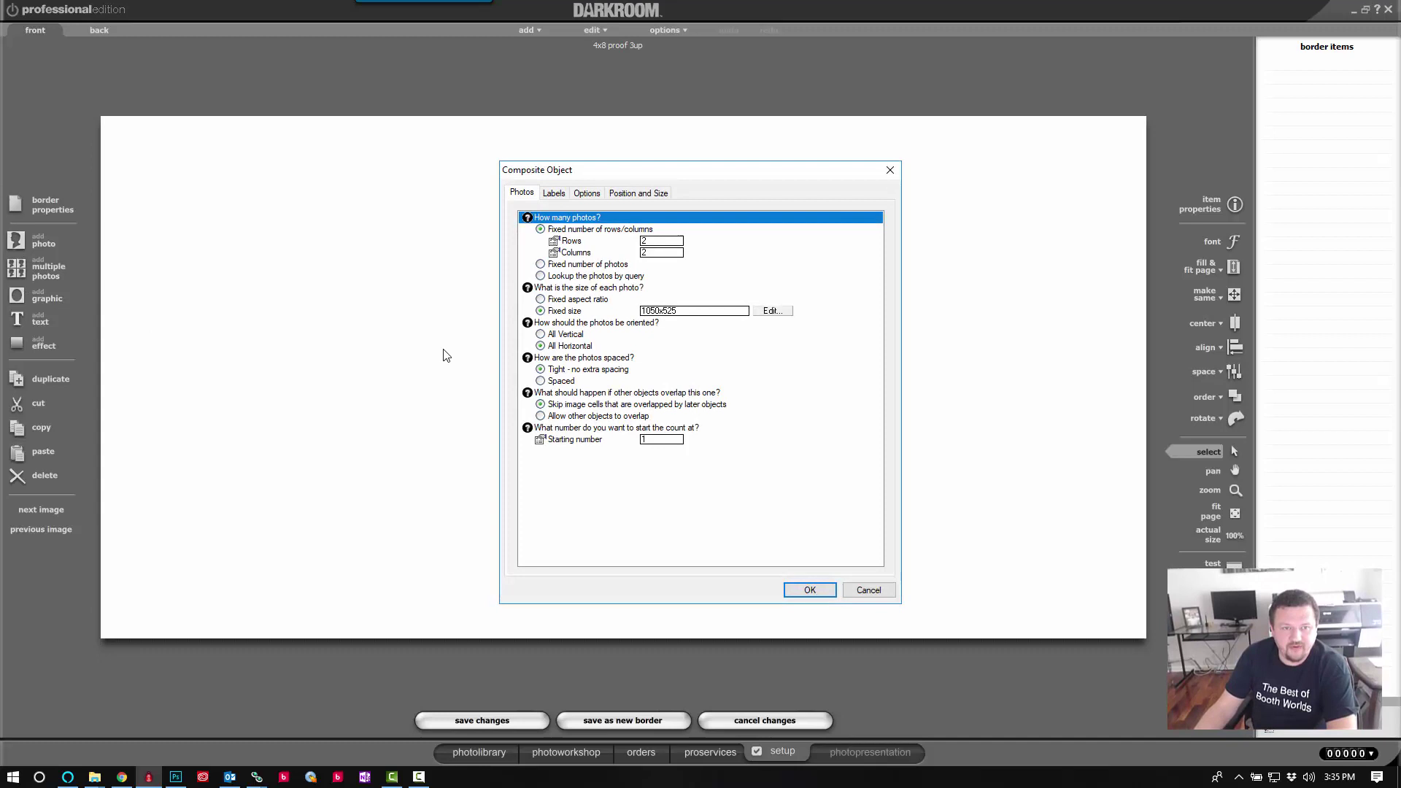
click(658, 241)
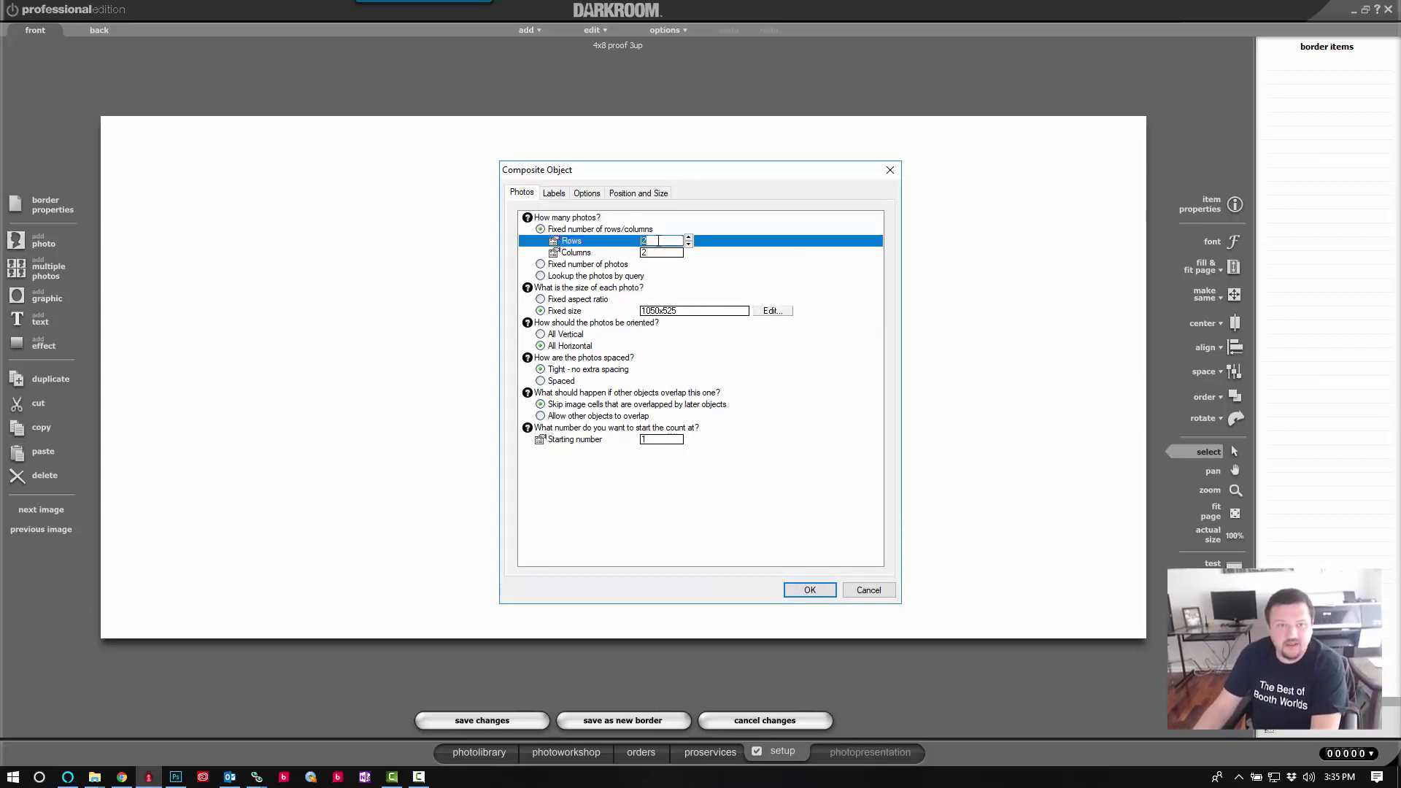
click(662, 252)
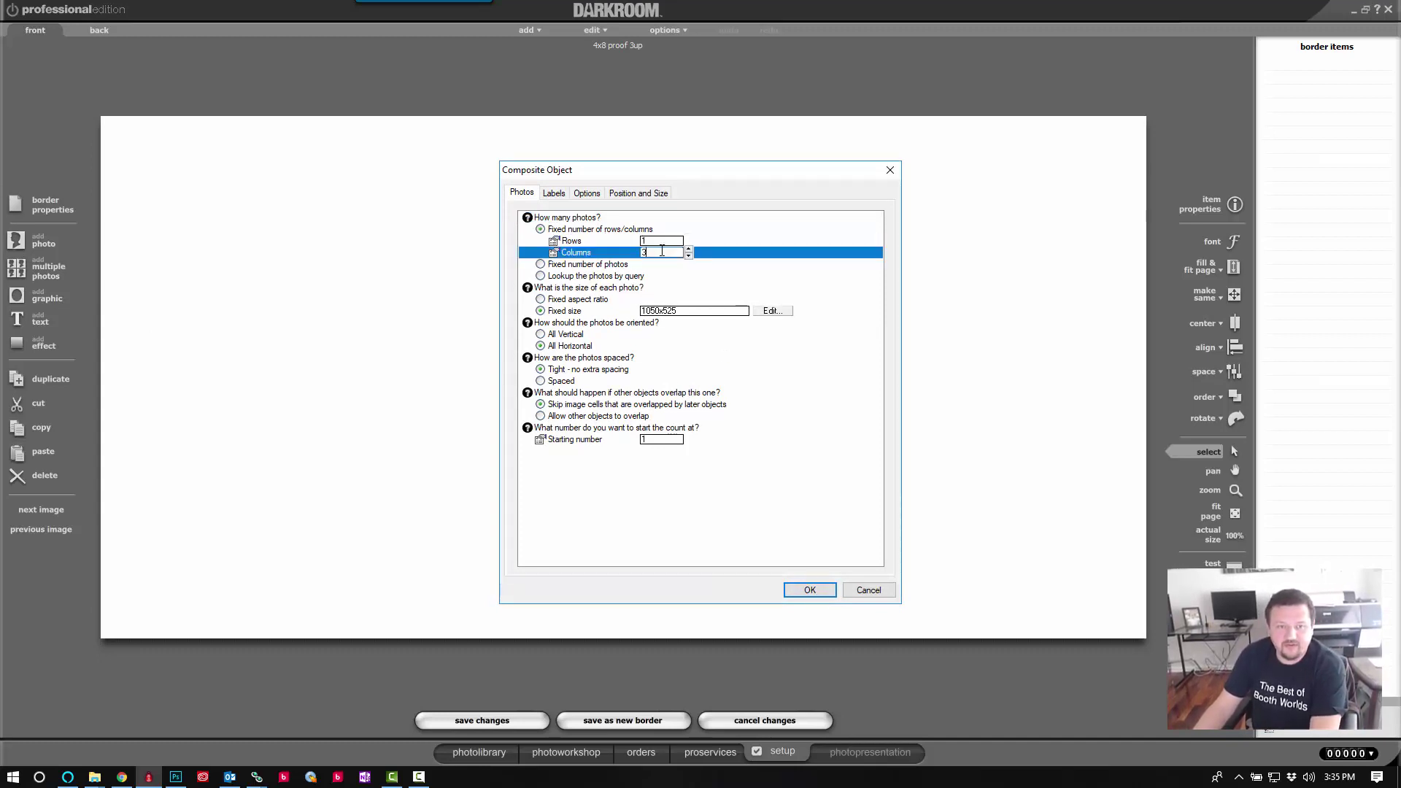
click(541, 335)
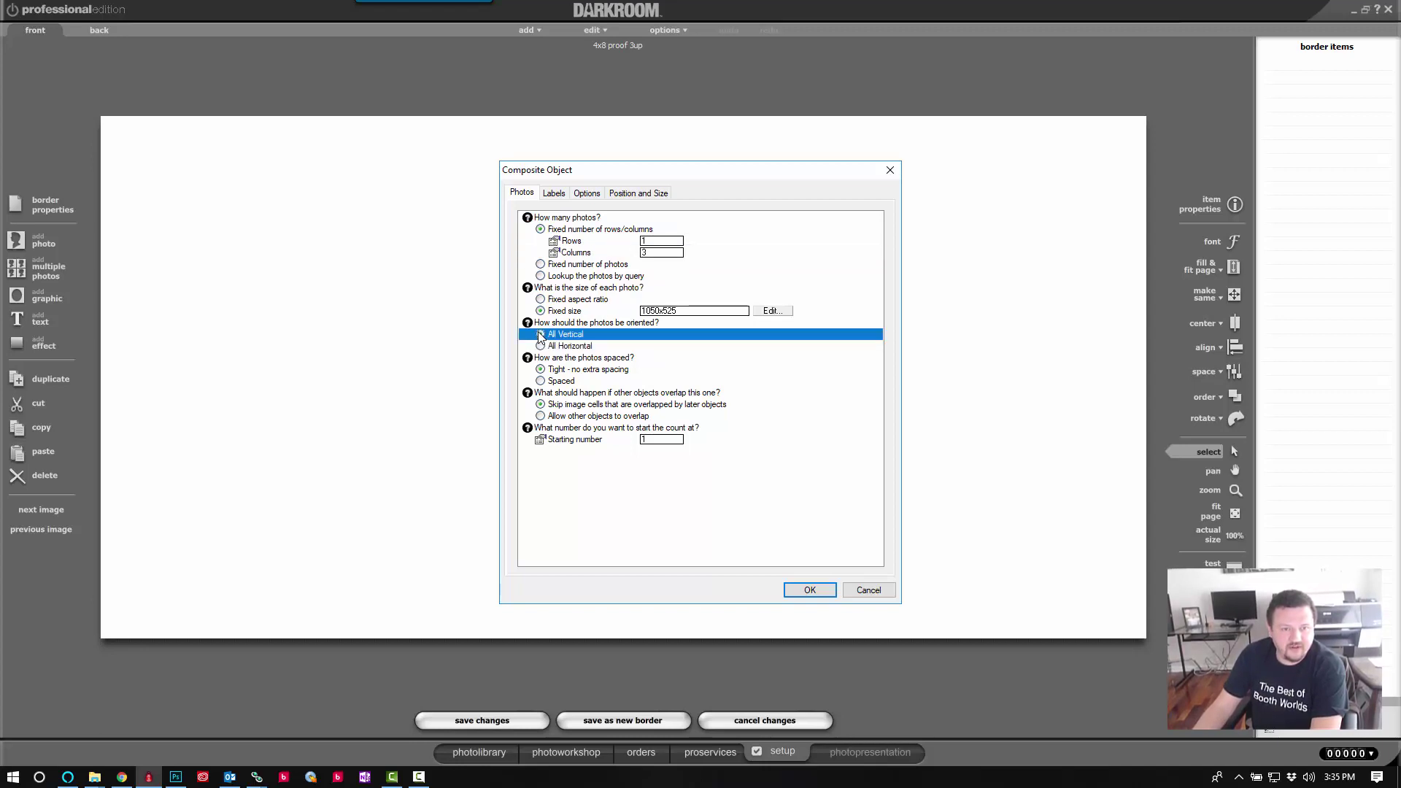
click(574, 300)
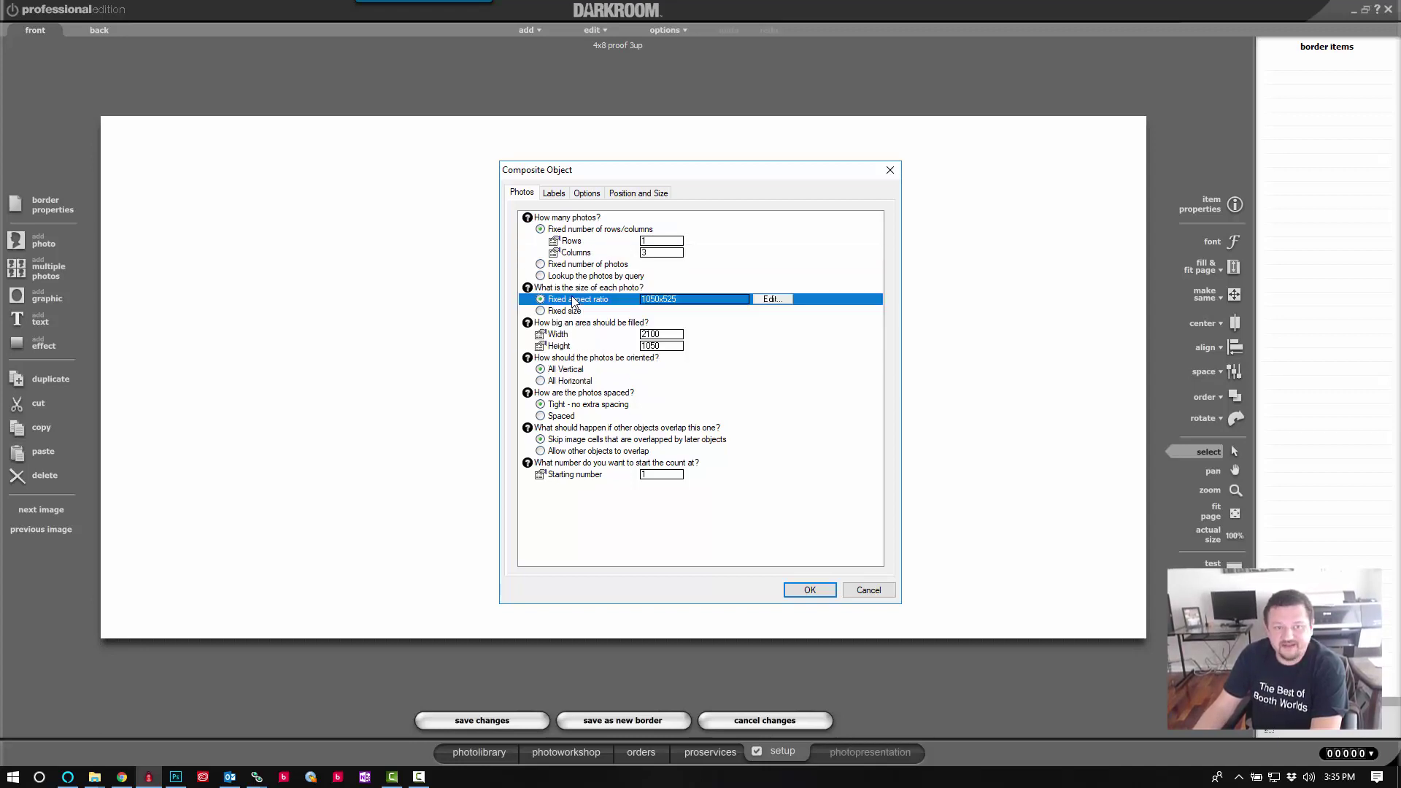
click(693, 299)
click(634, 355)
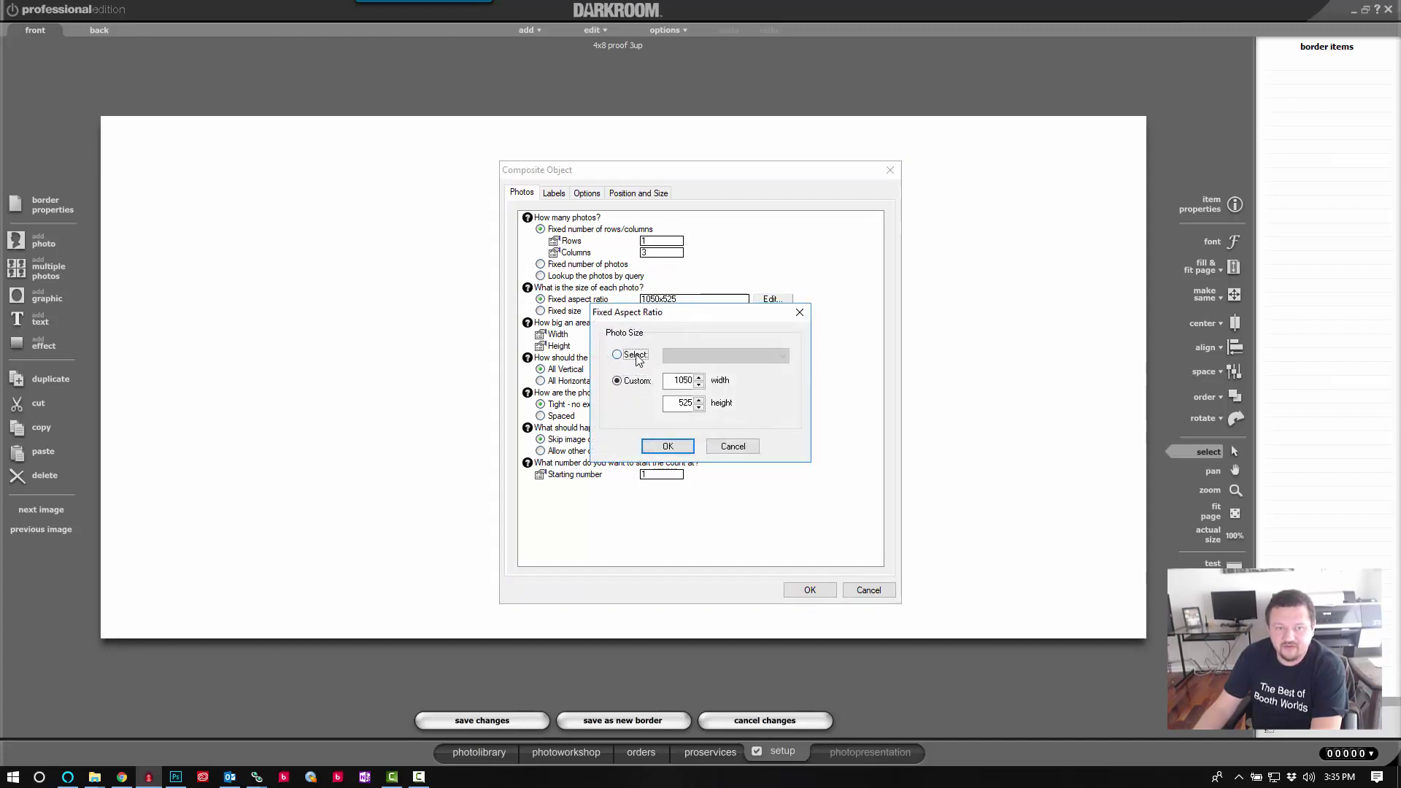
click(749, 358)
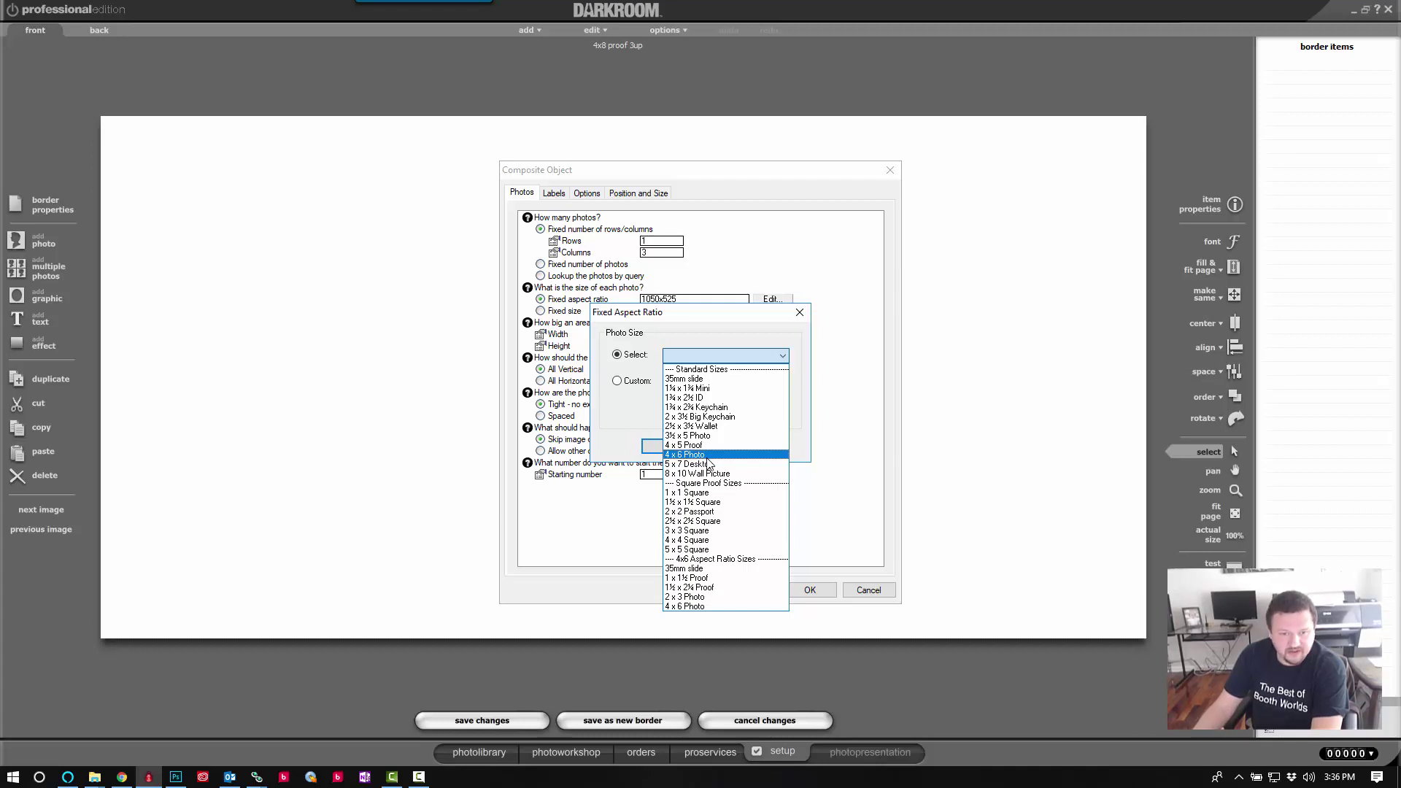
click(708, 464)
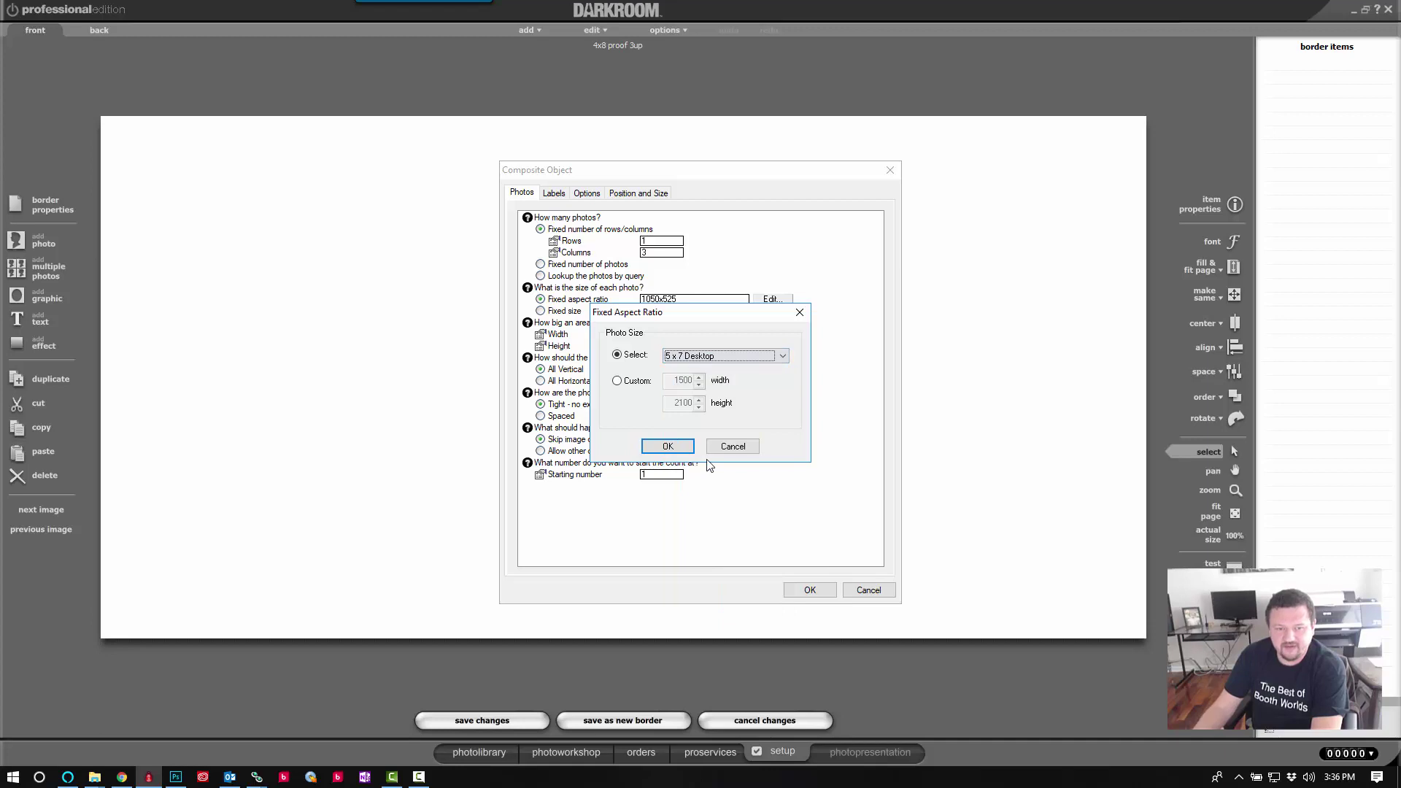
click(671, 448)
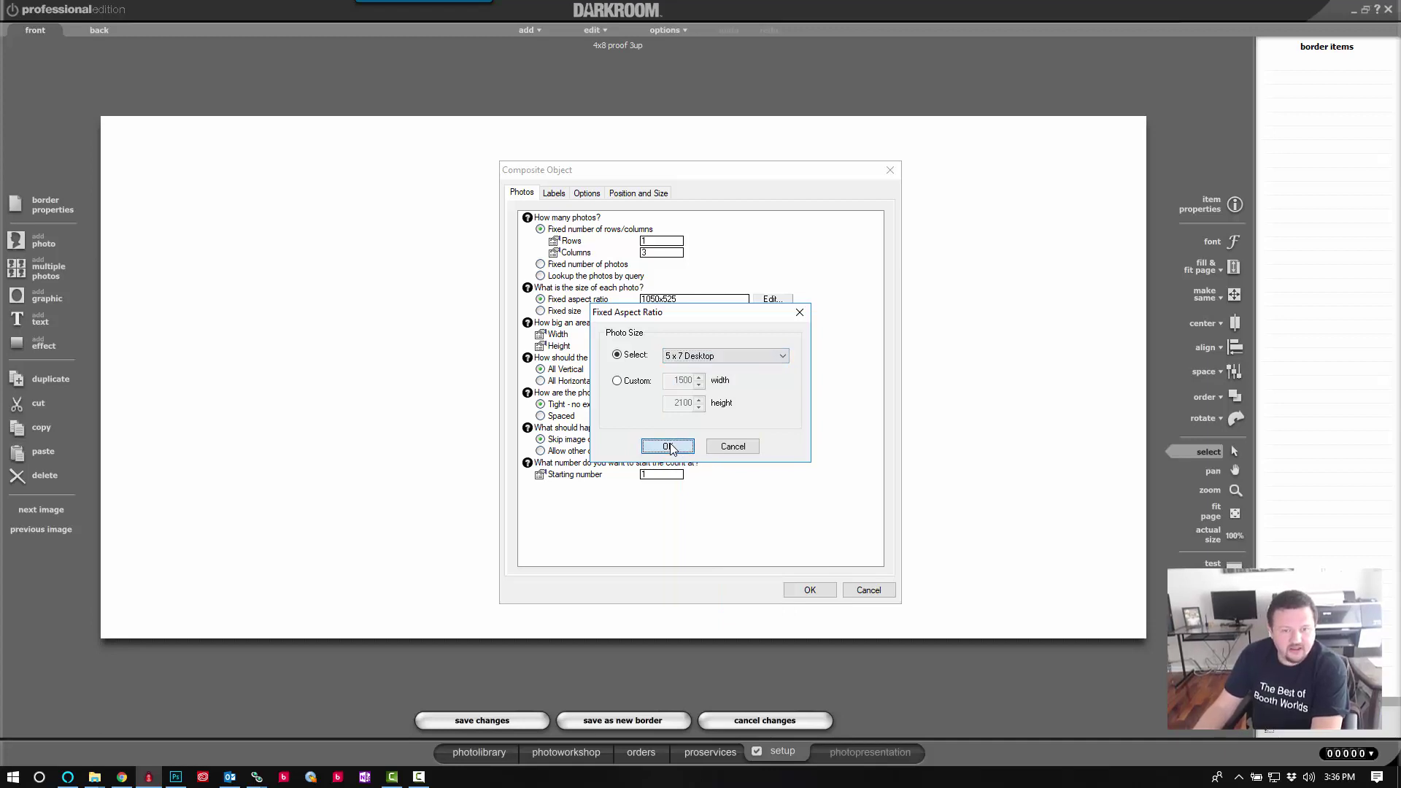
Place the three-photo composite, stretch it across the page width and shorten its bottom
click(810, 589)
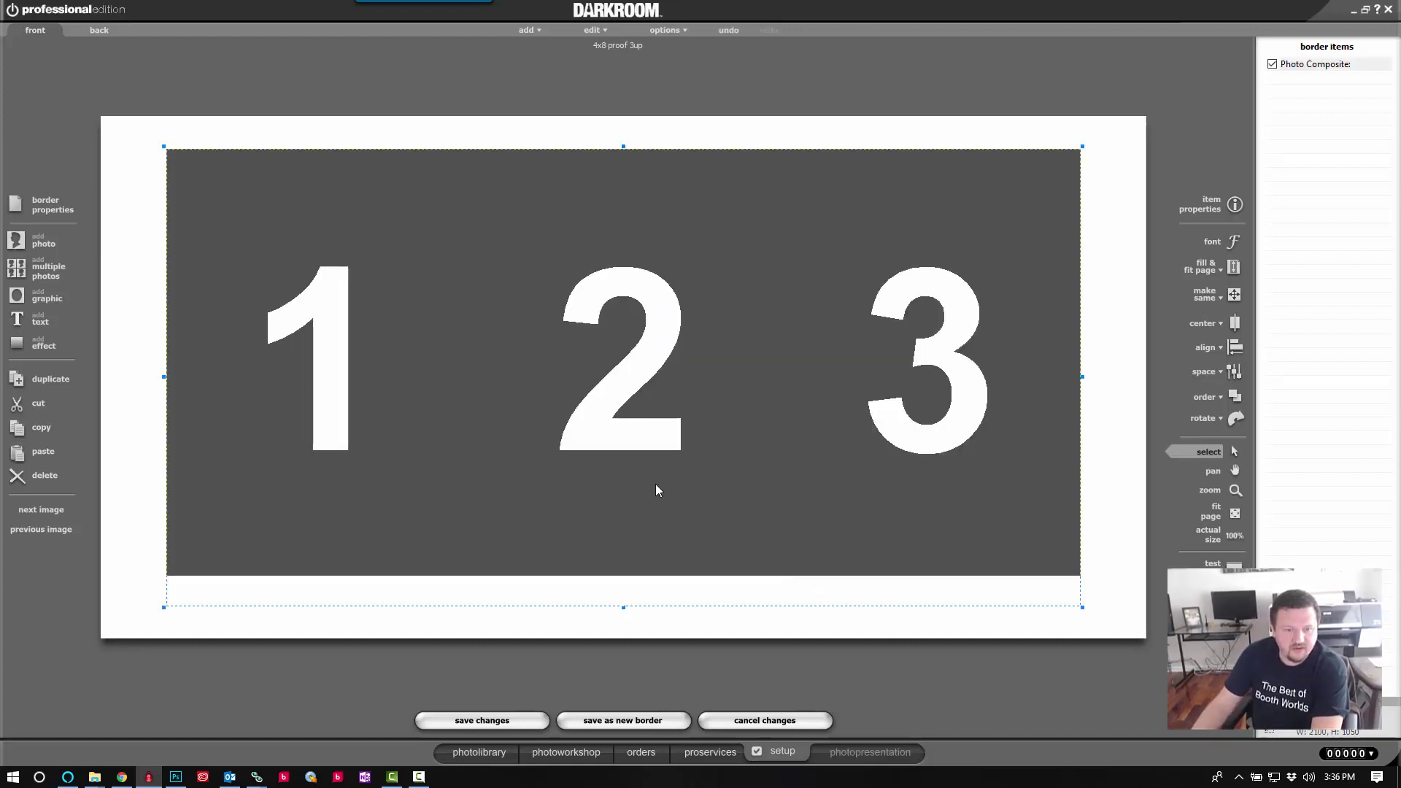
drag(164, 378, 126, 377)
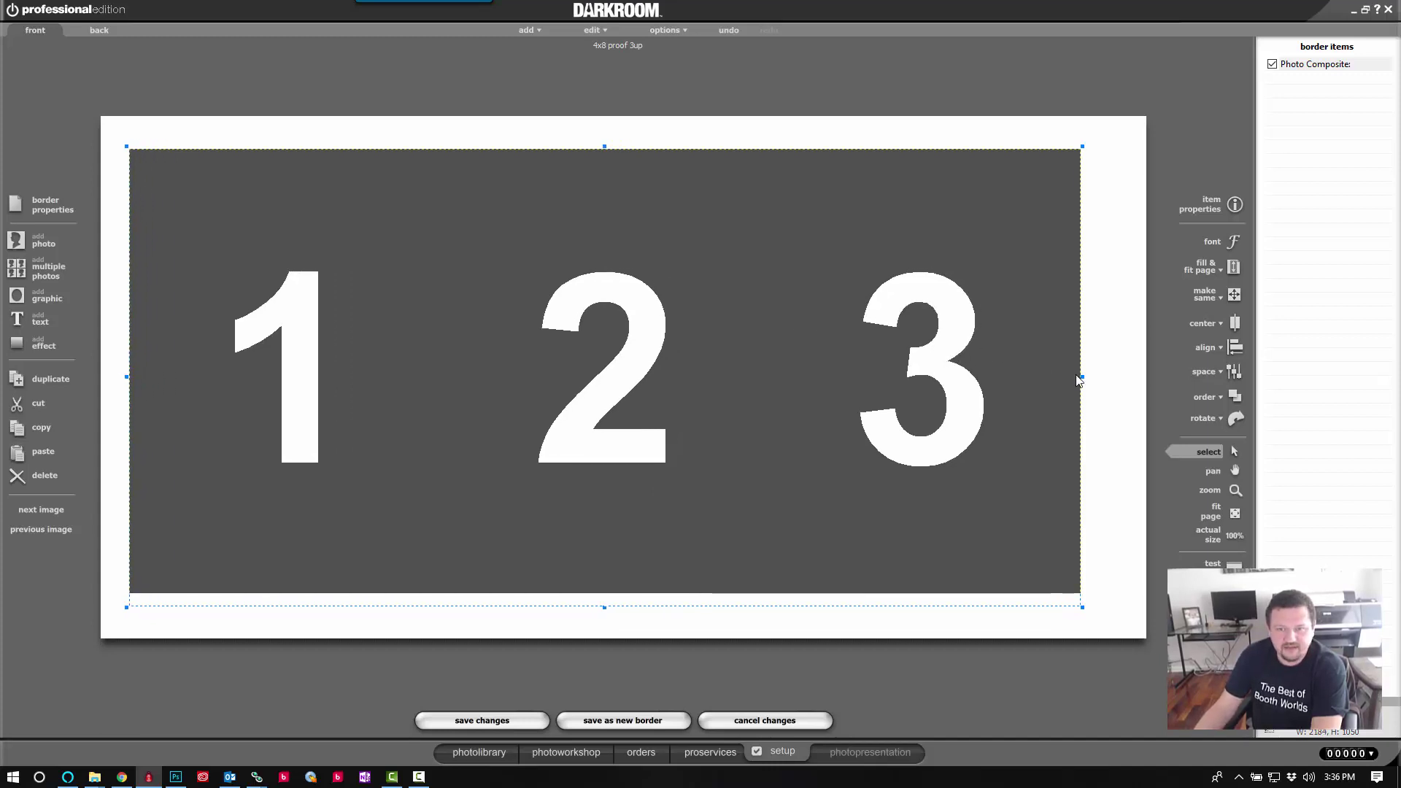
drag(1082, 377, 1132, 369)
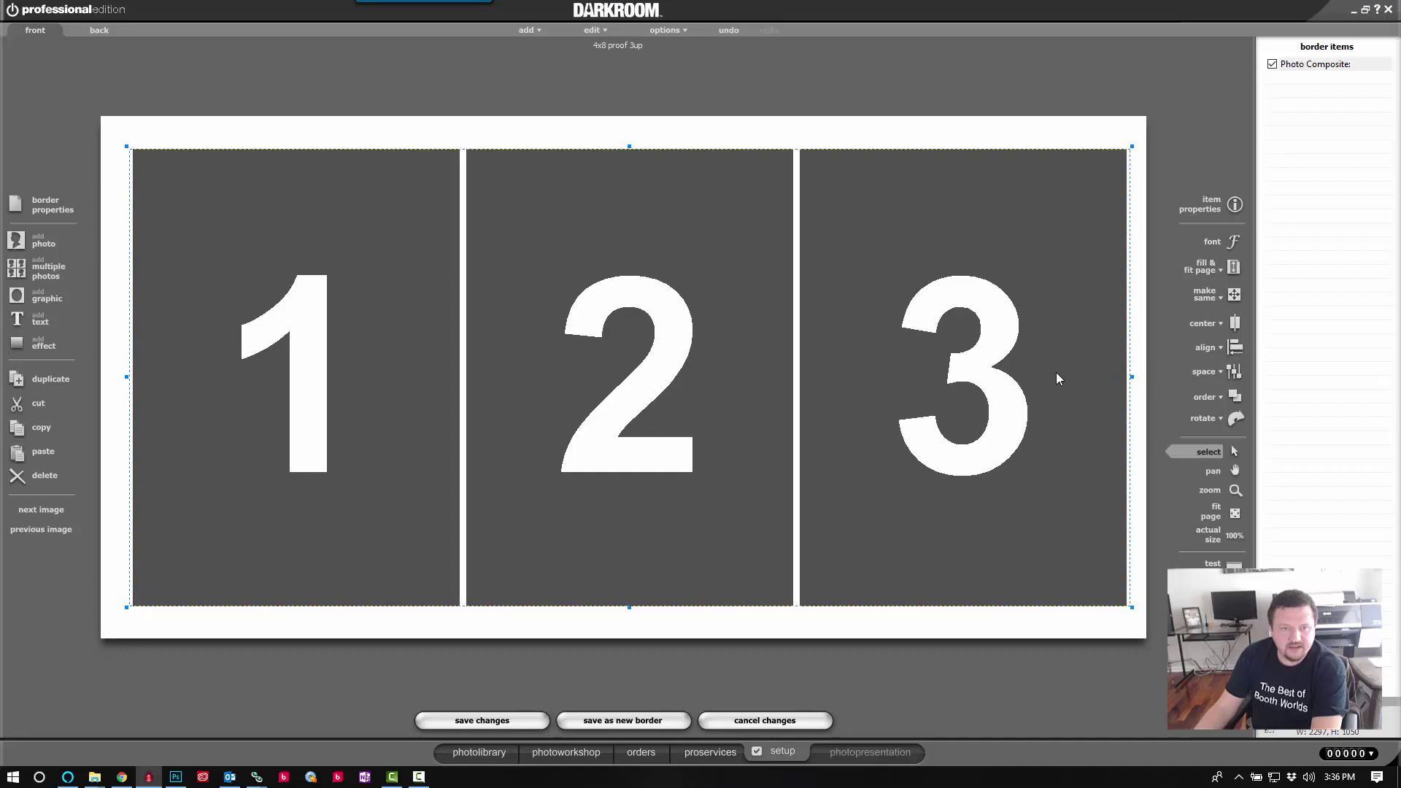
drag(629, 607, 623, 552)
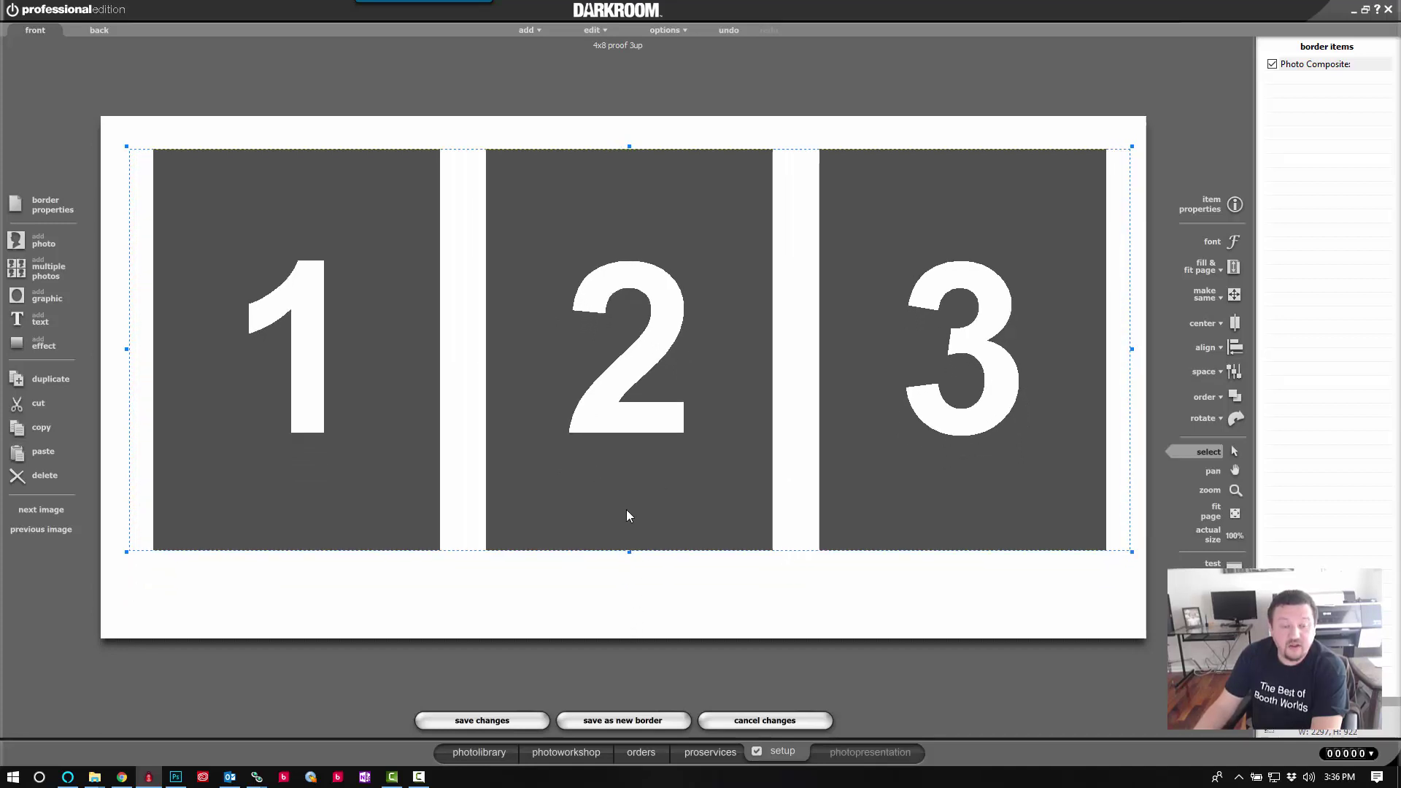
Turn on filename labels under each photo and enlarge the frames slightly
double_click(620, 474)
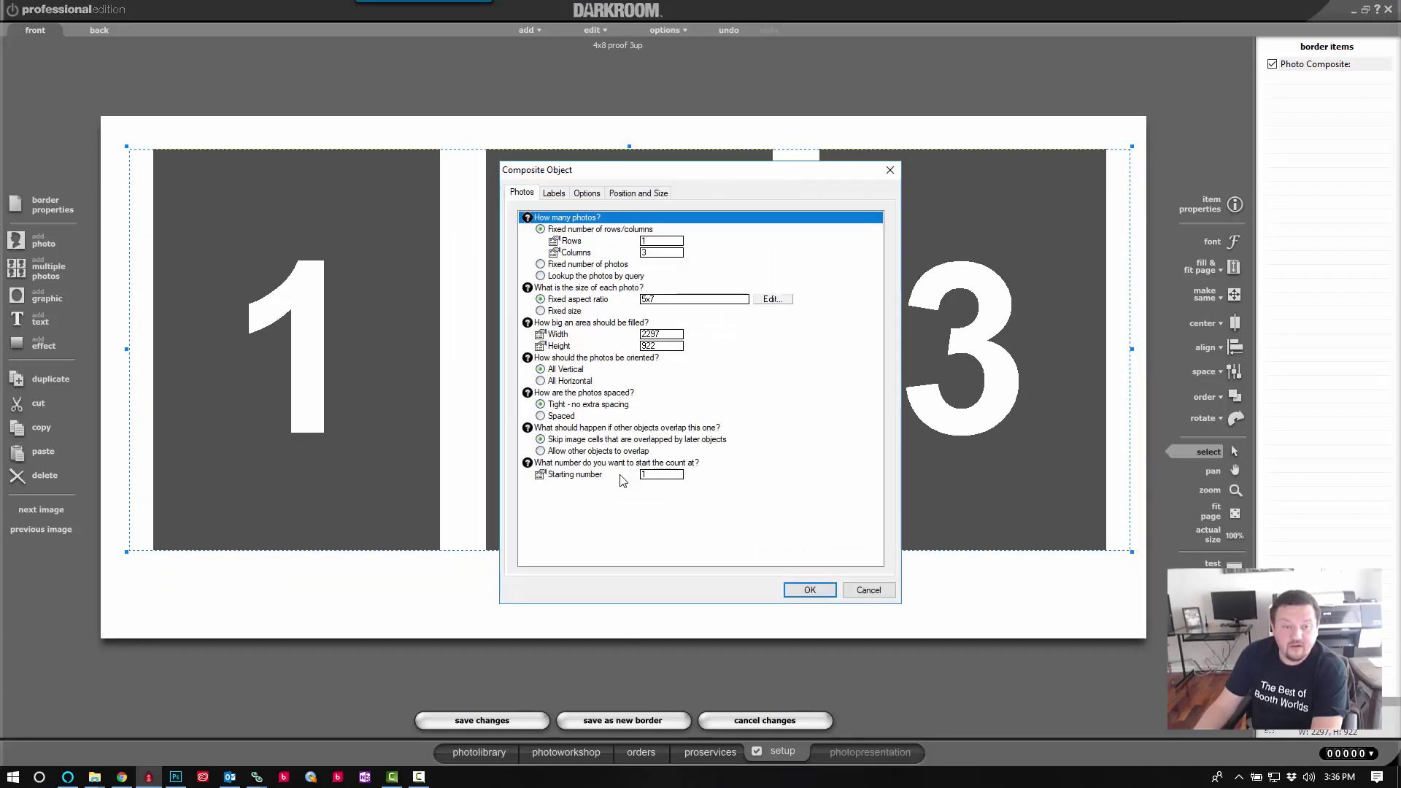
click(593, 194)
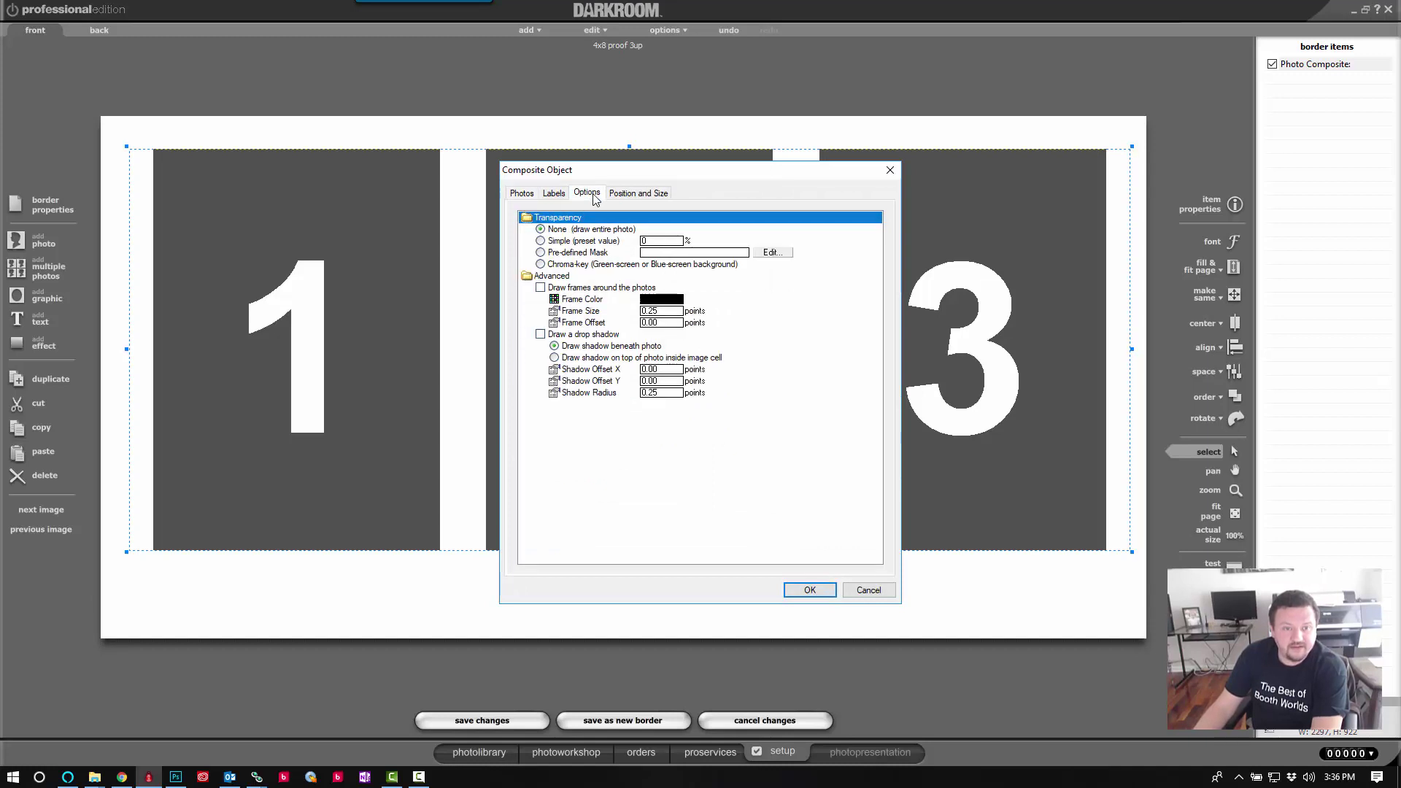
click(556, 194)
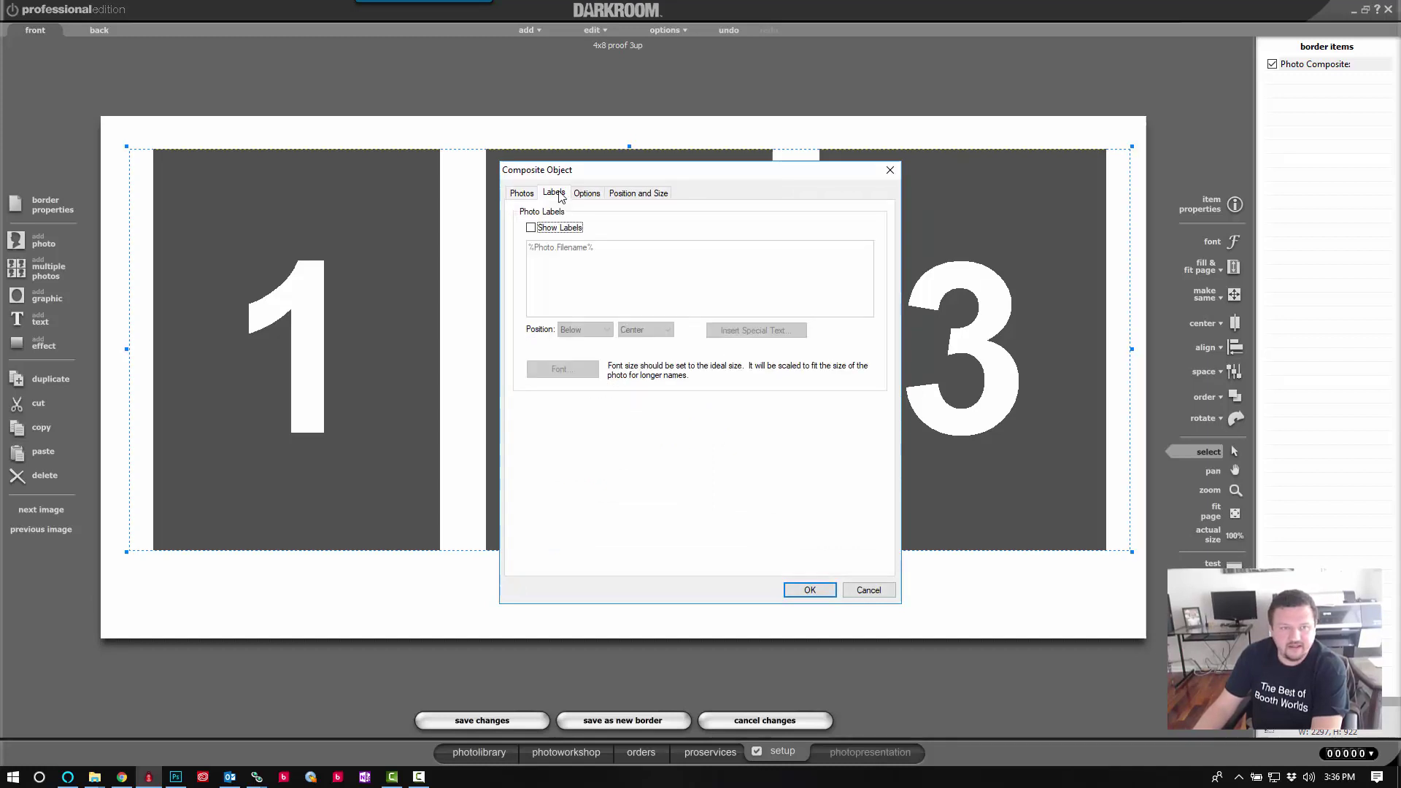
click(531, 229)
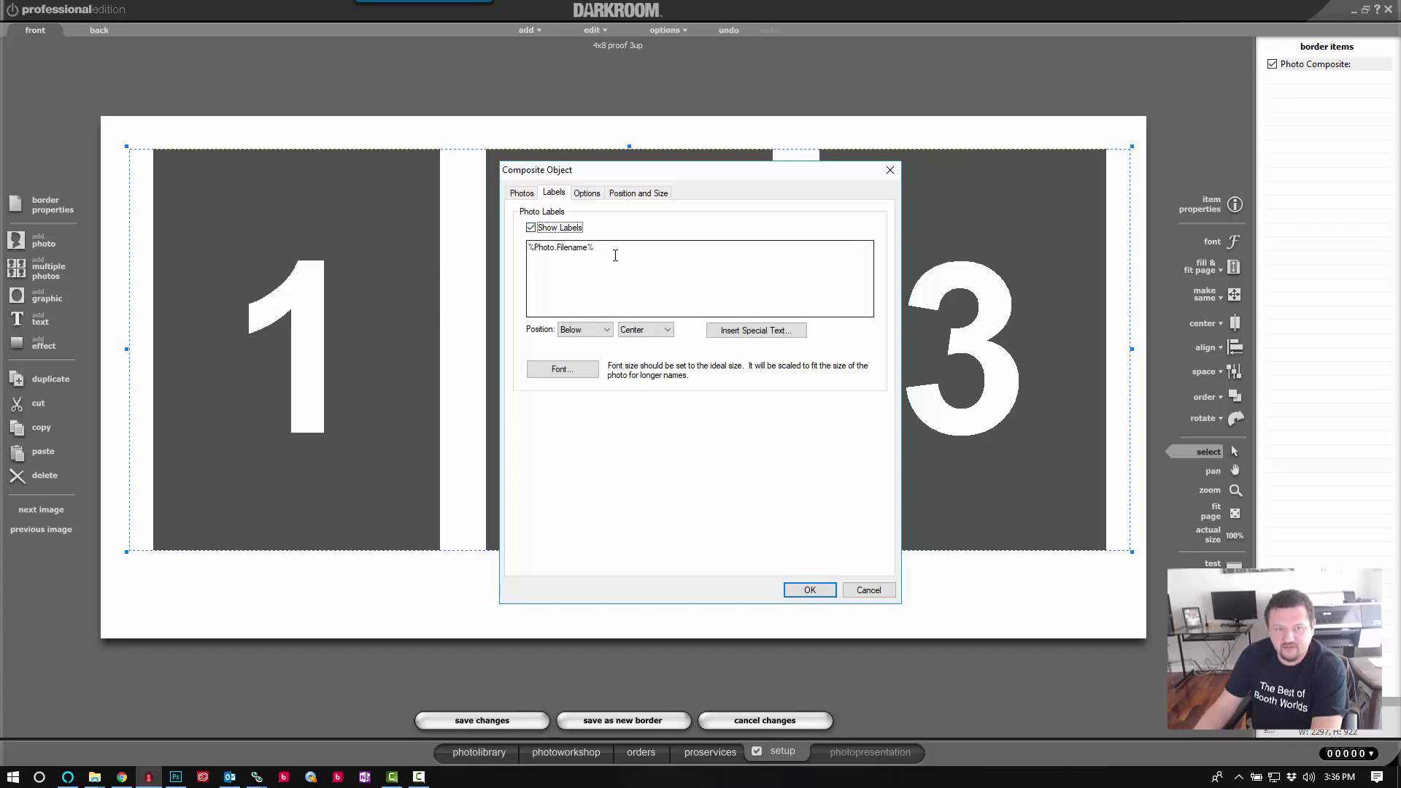
click(810, 590)
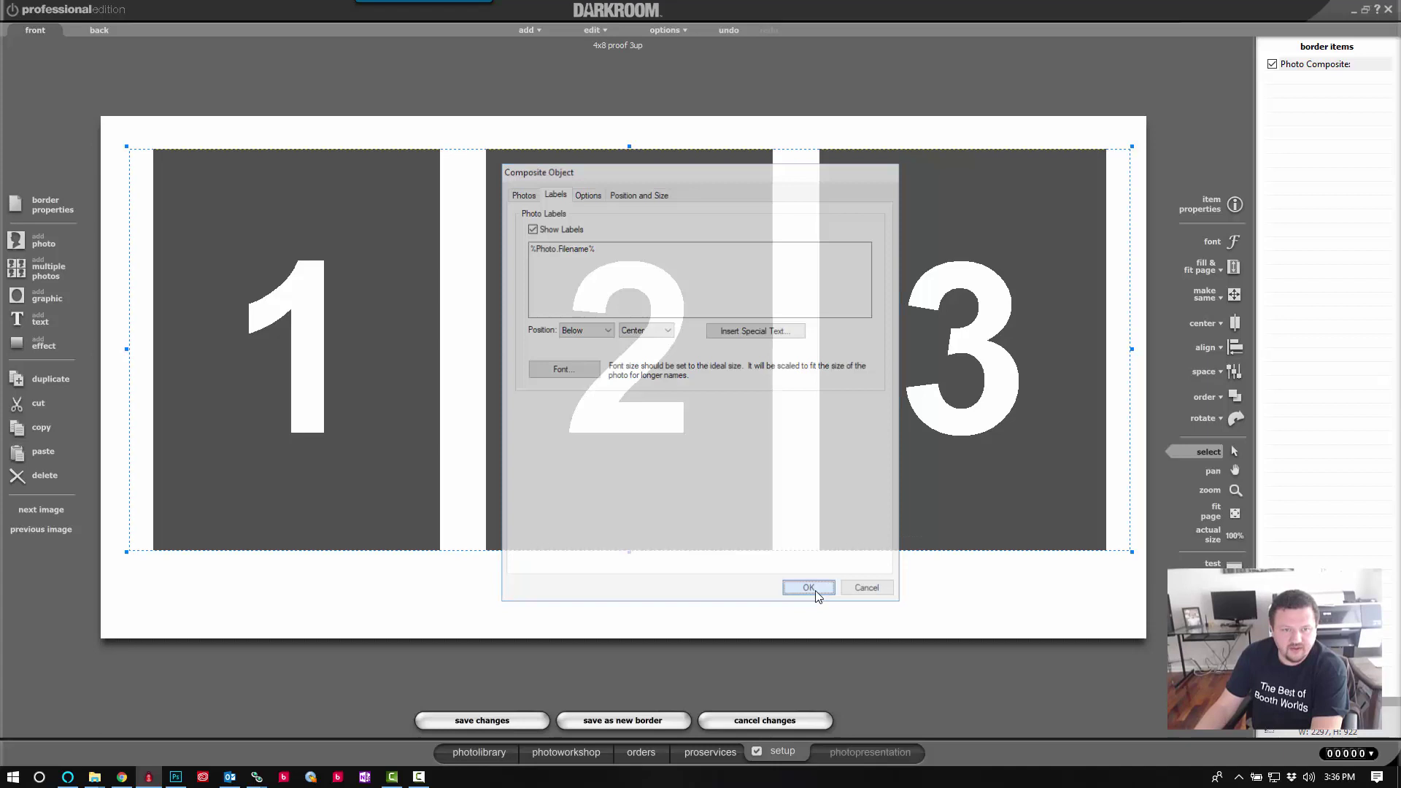
drag(630, 553, 628, 579)
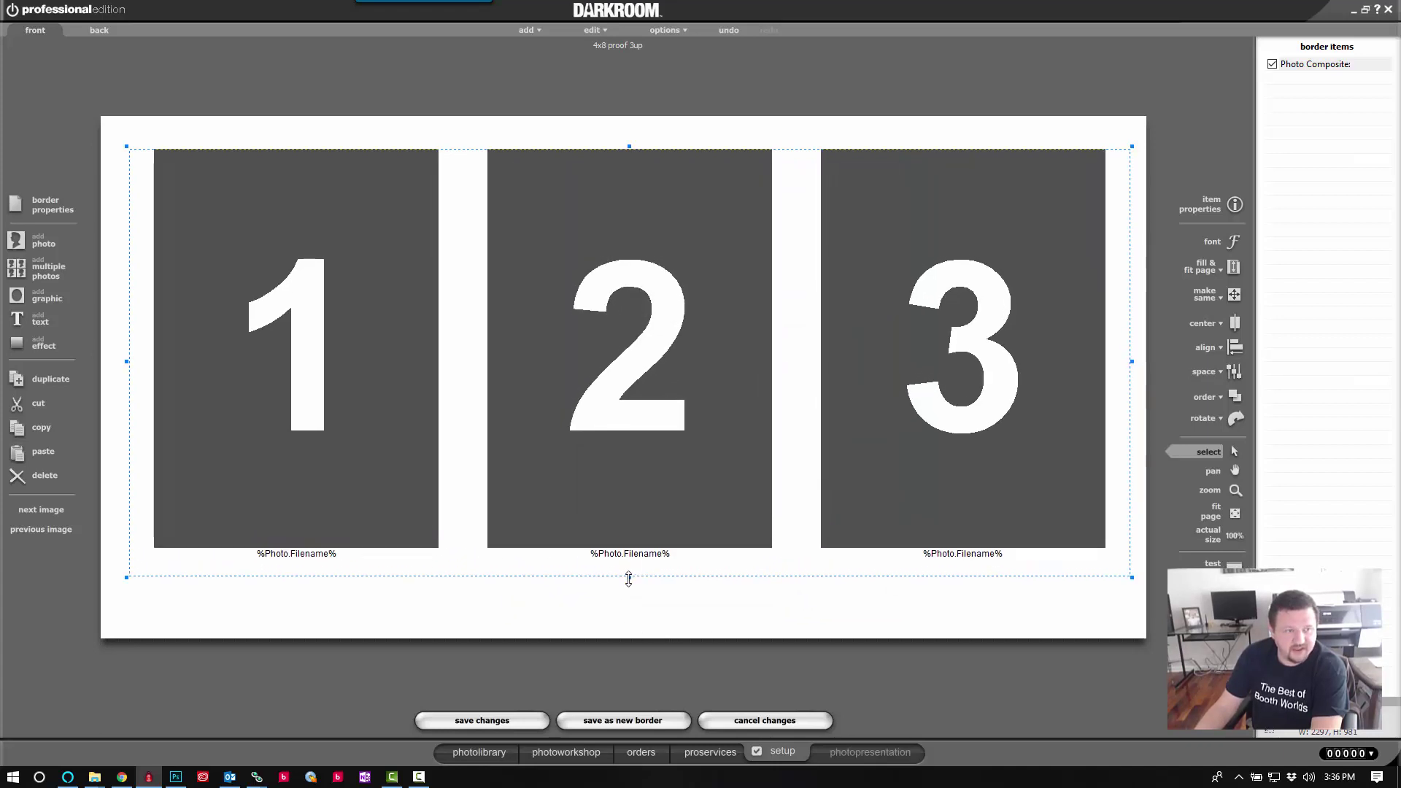
Add proof1.png as a graphic object overlaying the border
click(24, 297)
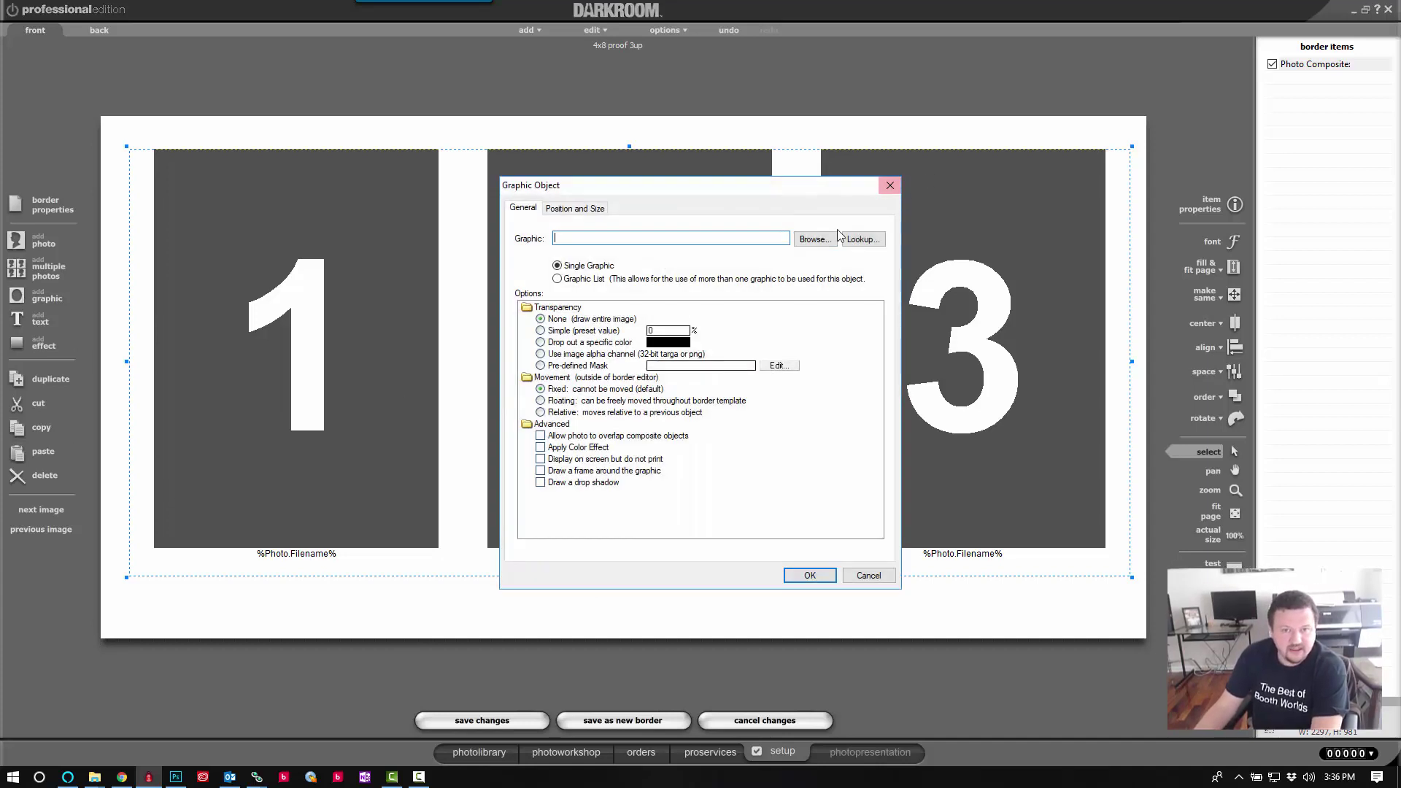
click(814, 238)
click(611, 229)
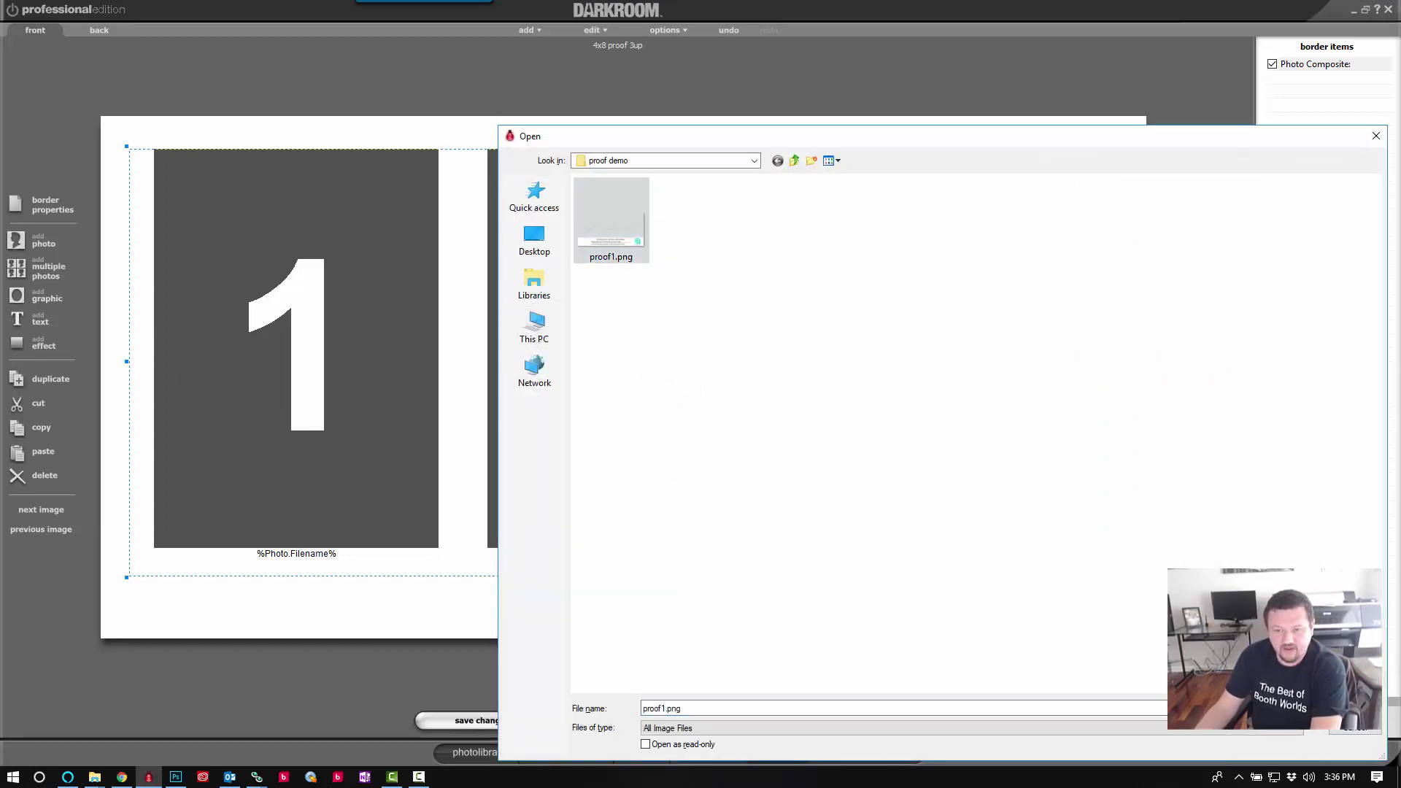
key(Return)
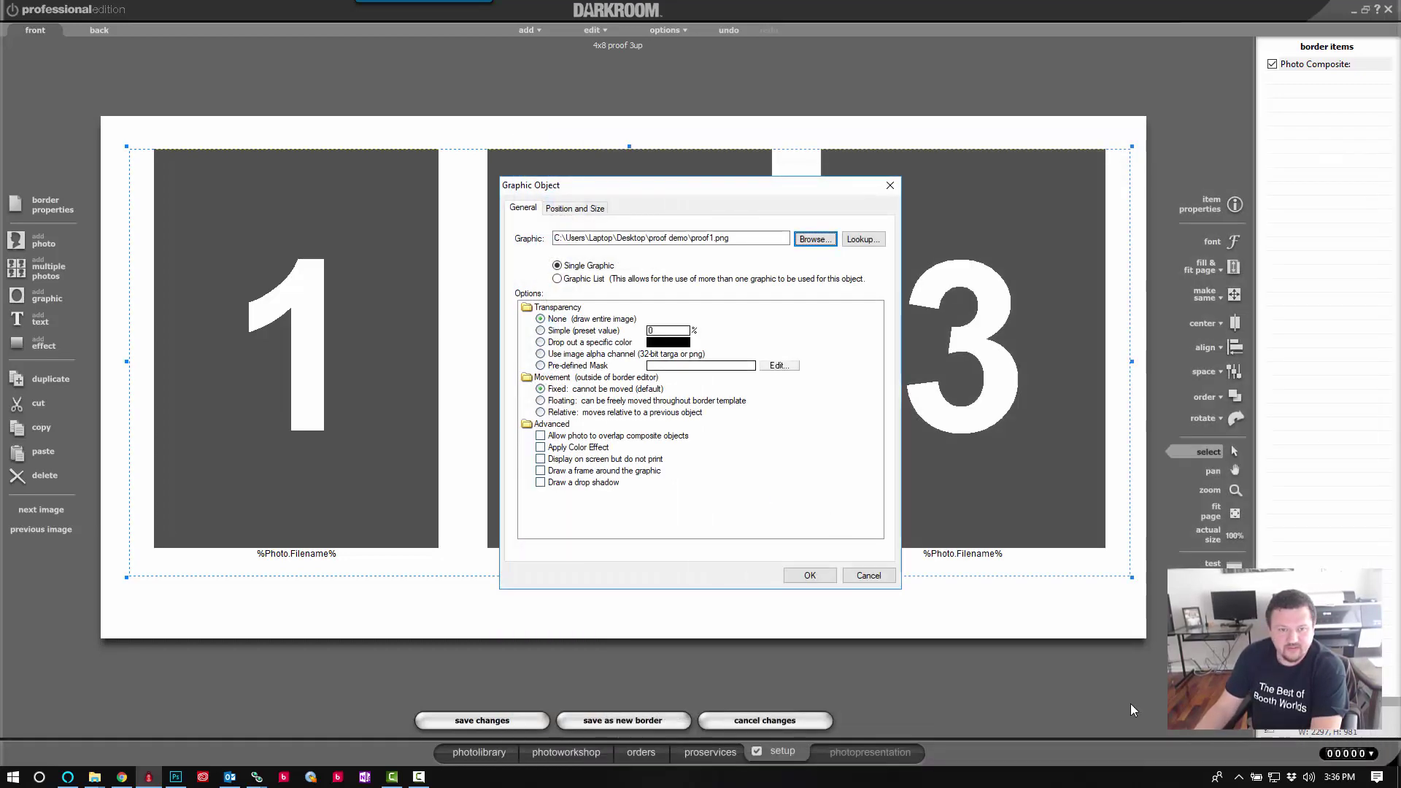
click(810, 576)
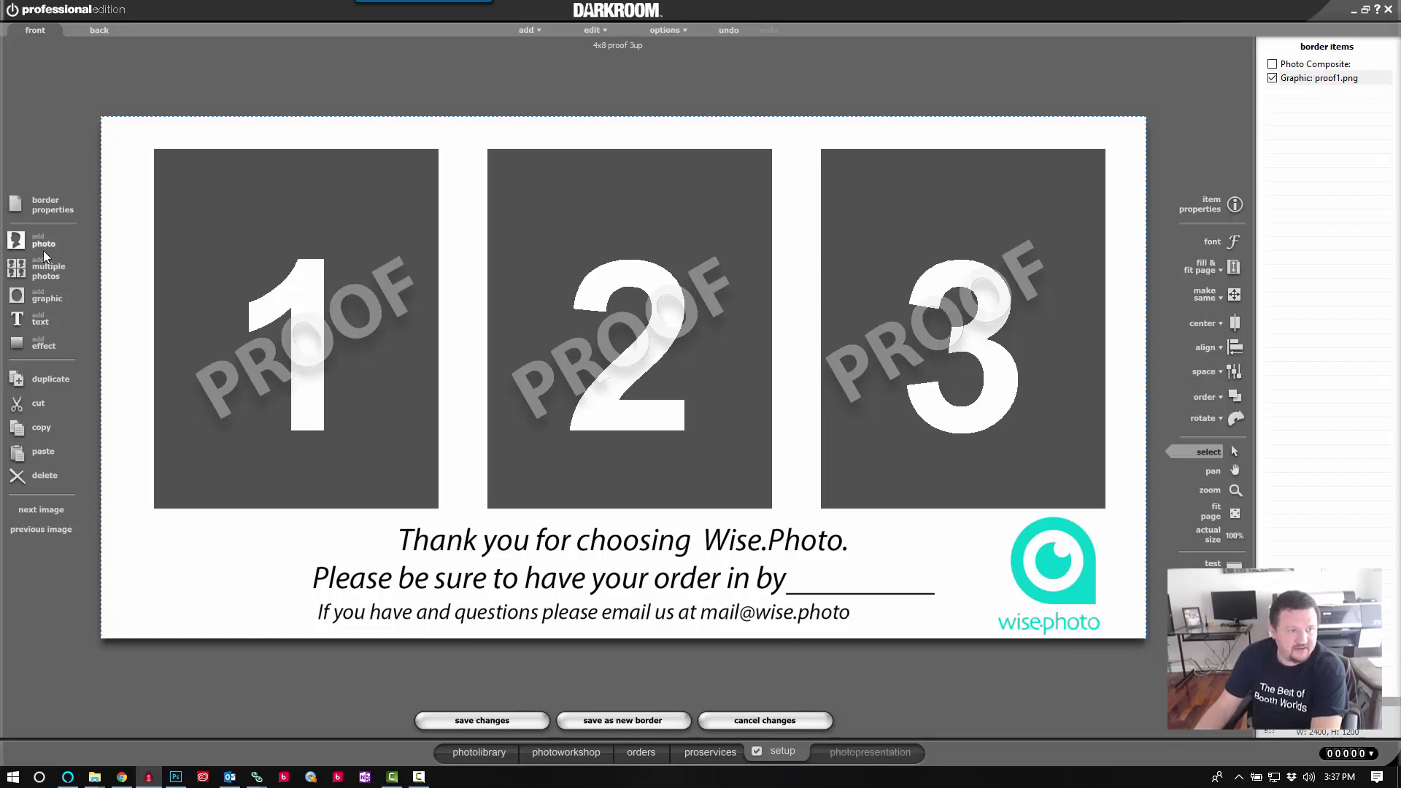
Add the text 06-12-2024 and move it down toward the order line
click(39, 319)
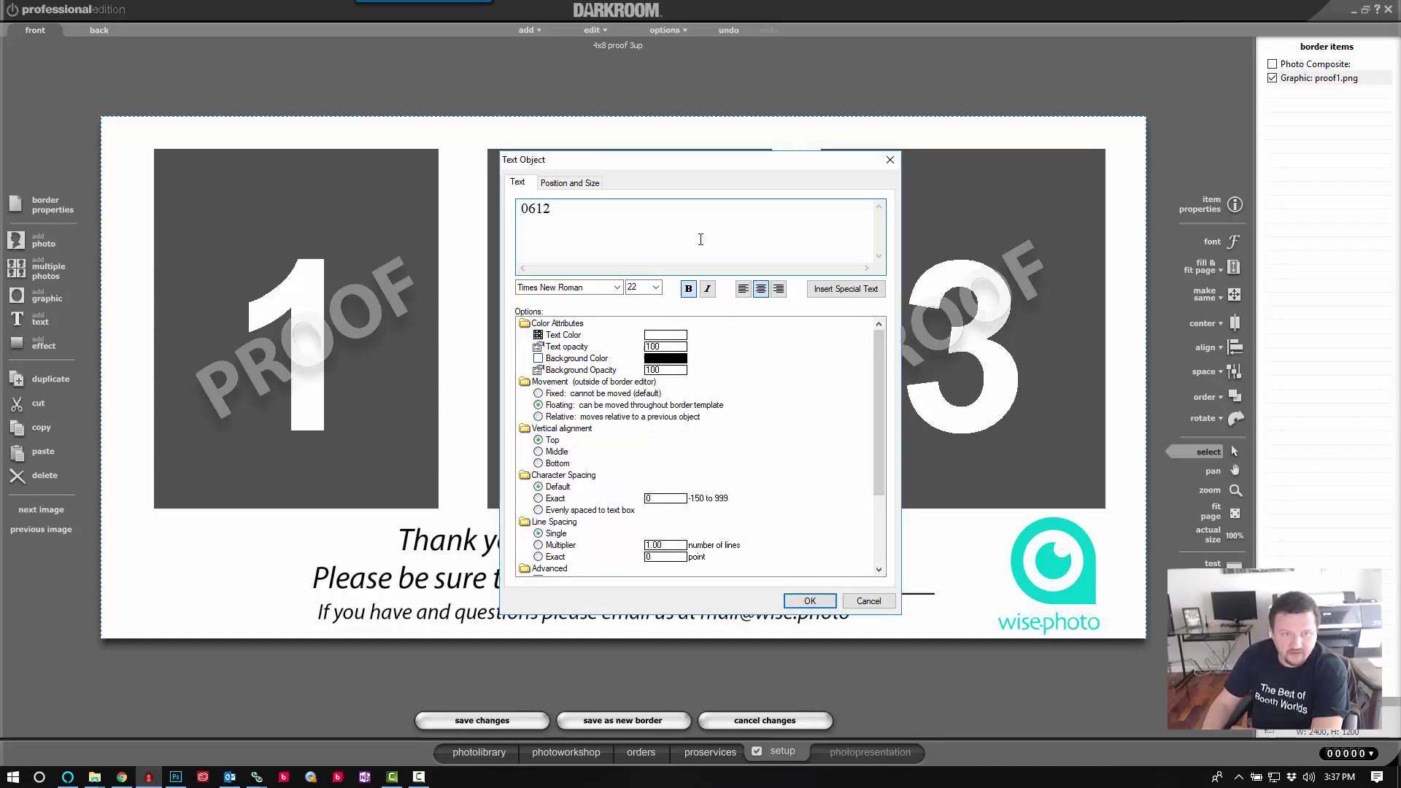
text(0612)
key(Left)
key(Left)
text(-12)
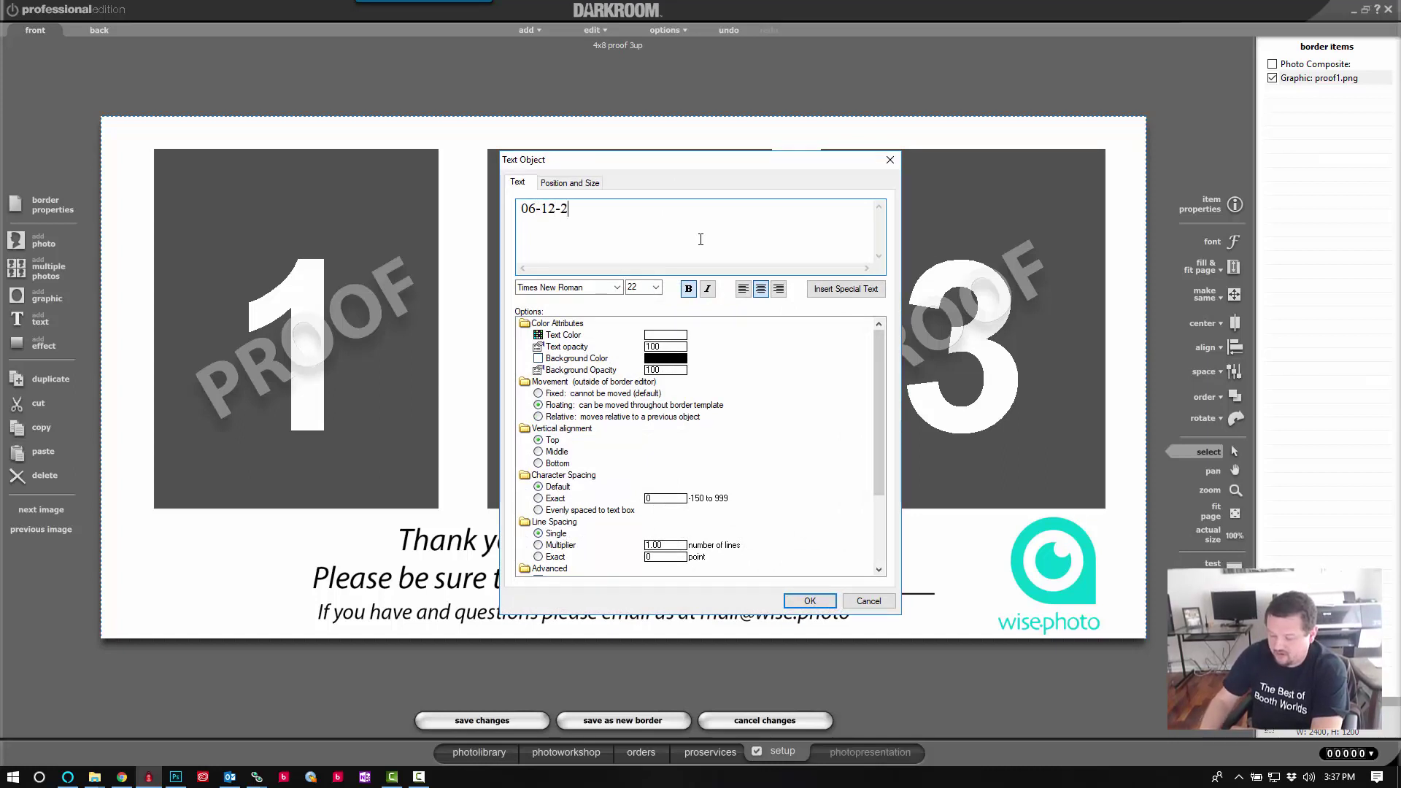
text(-2024)
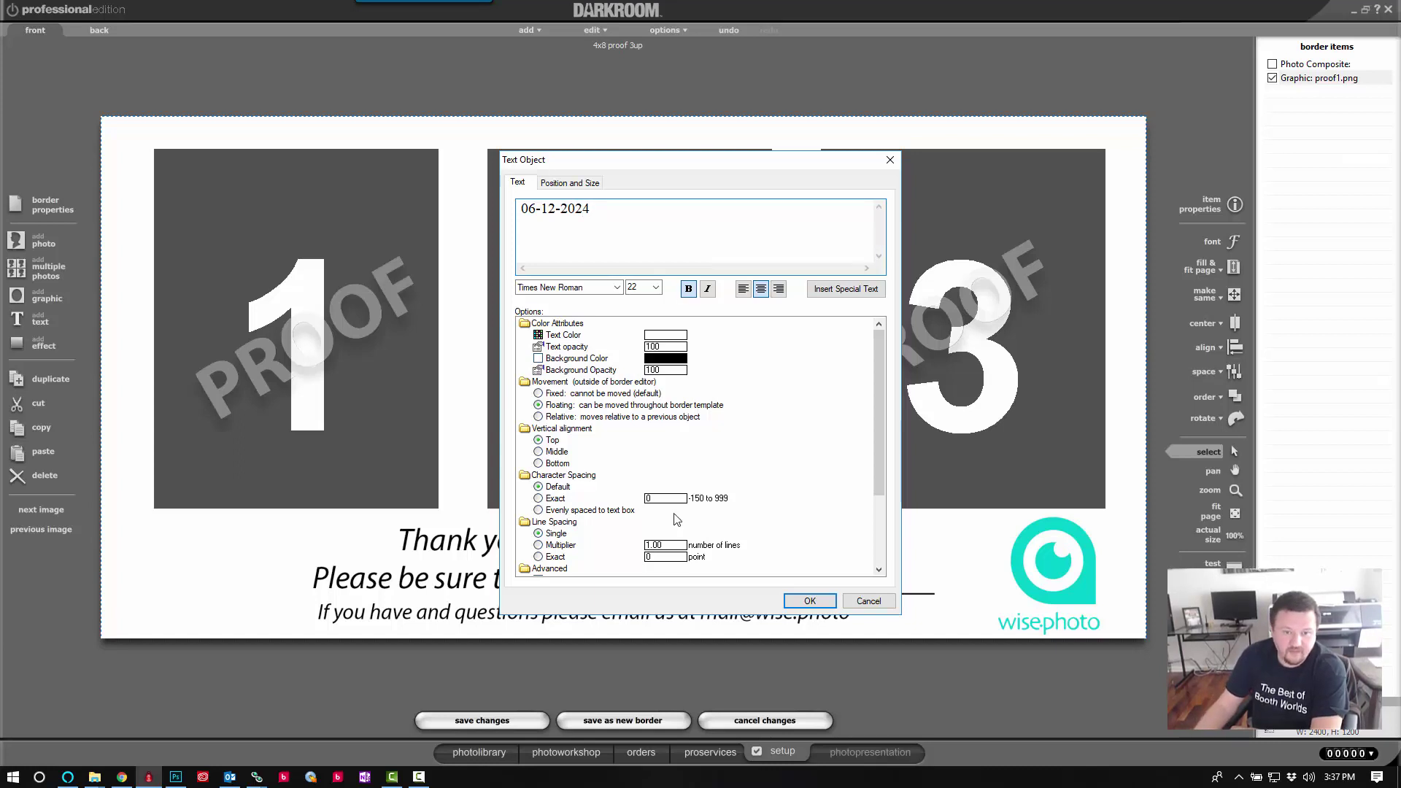
click(802, 605)
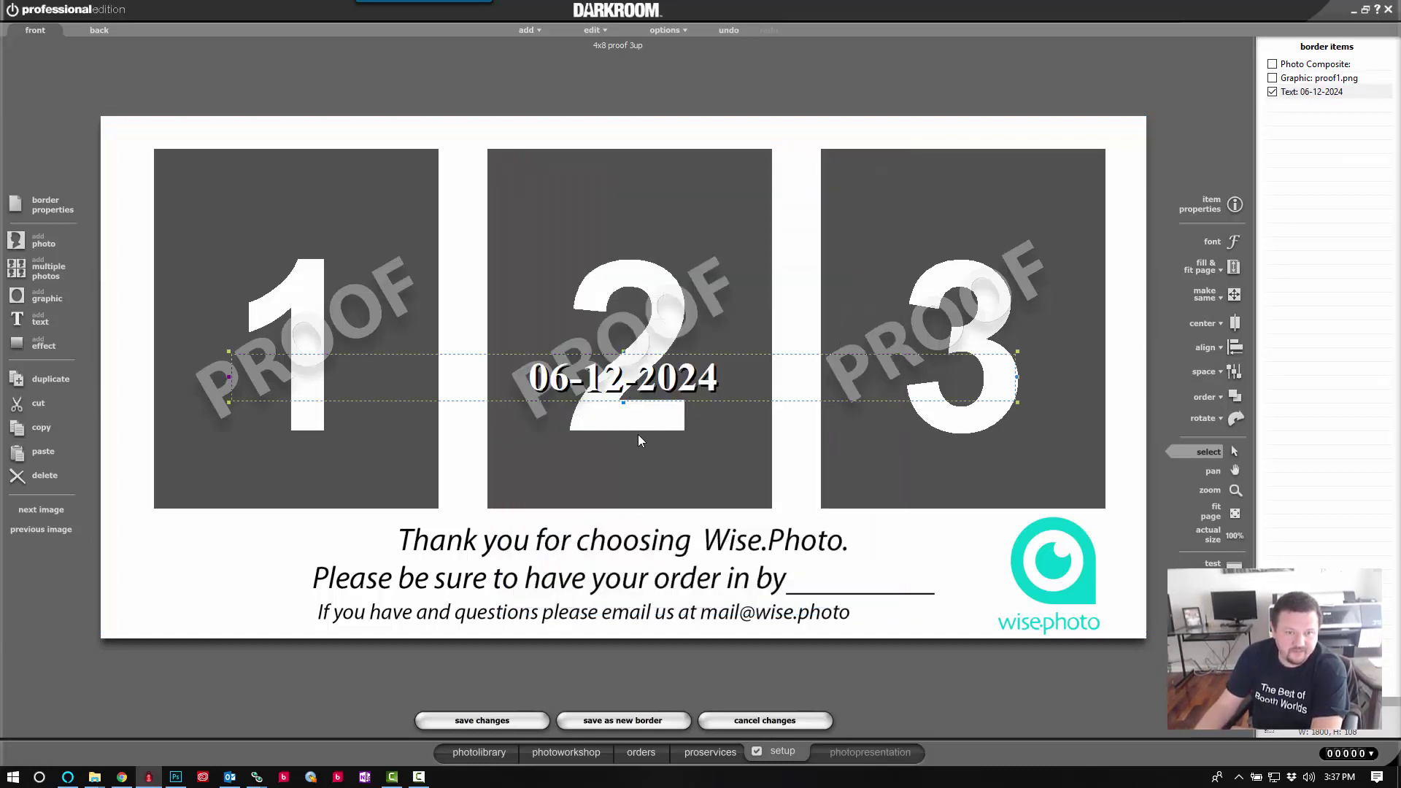
drag(856, 541, 878, 565)
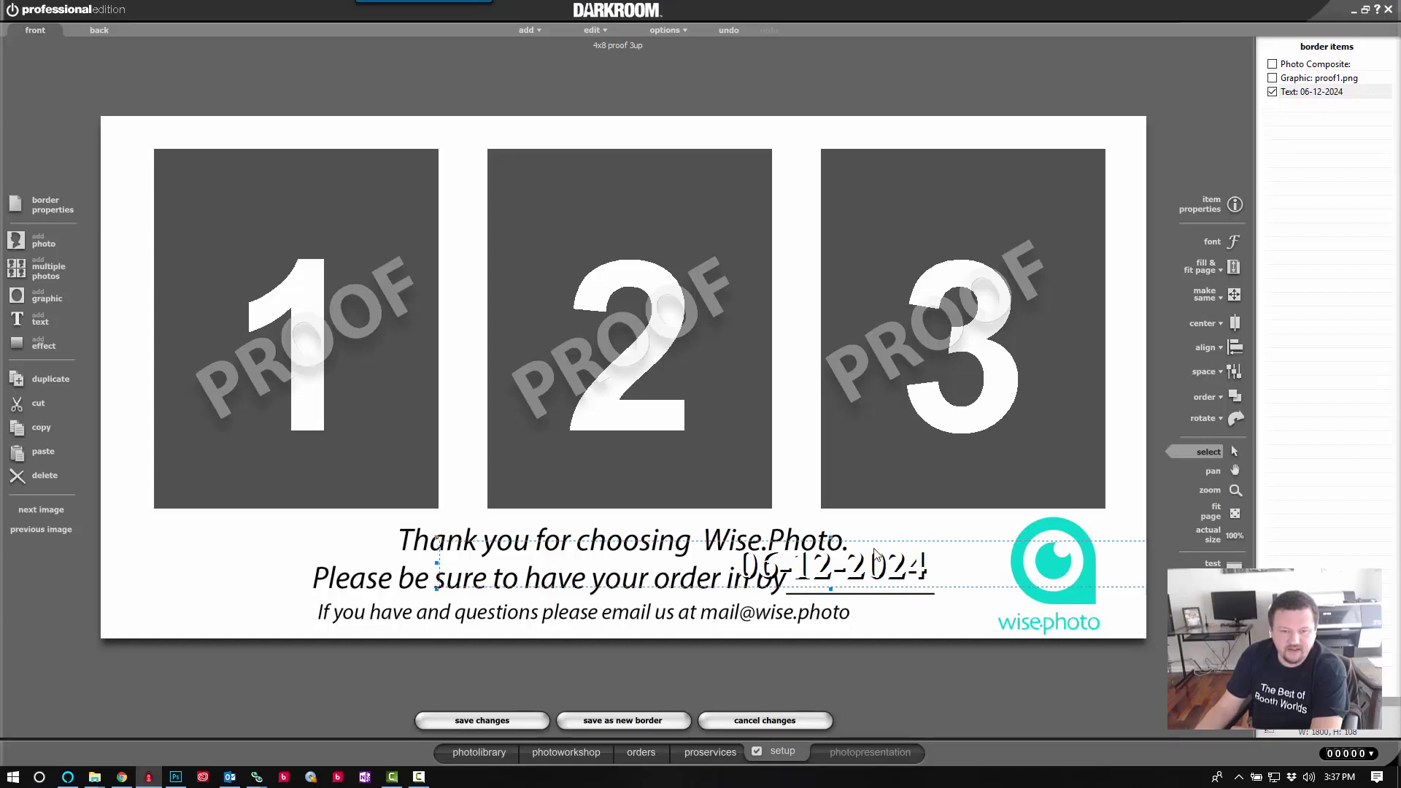
Make the date dark red at size 16 and place it after 'order in by'
double_click(880, 561)
click(672, 338)
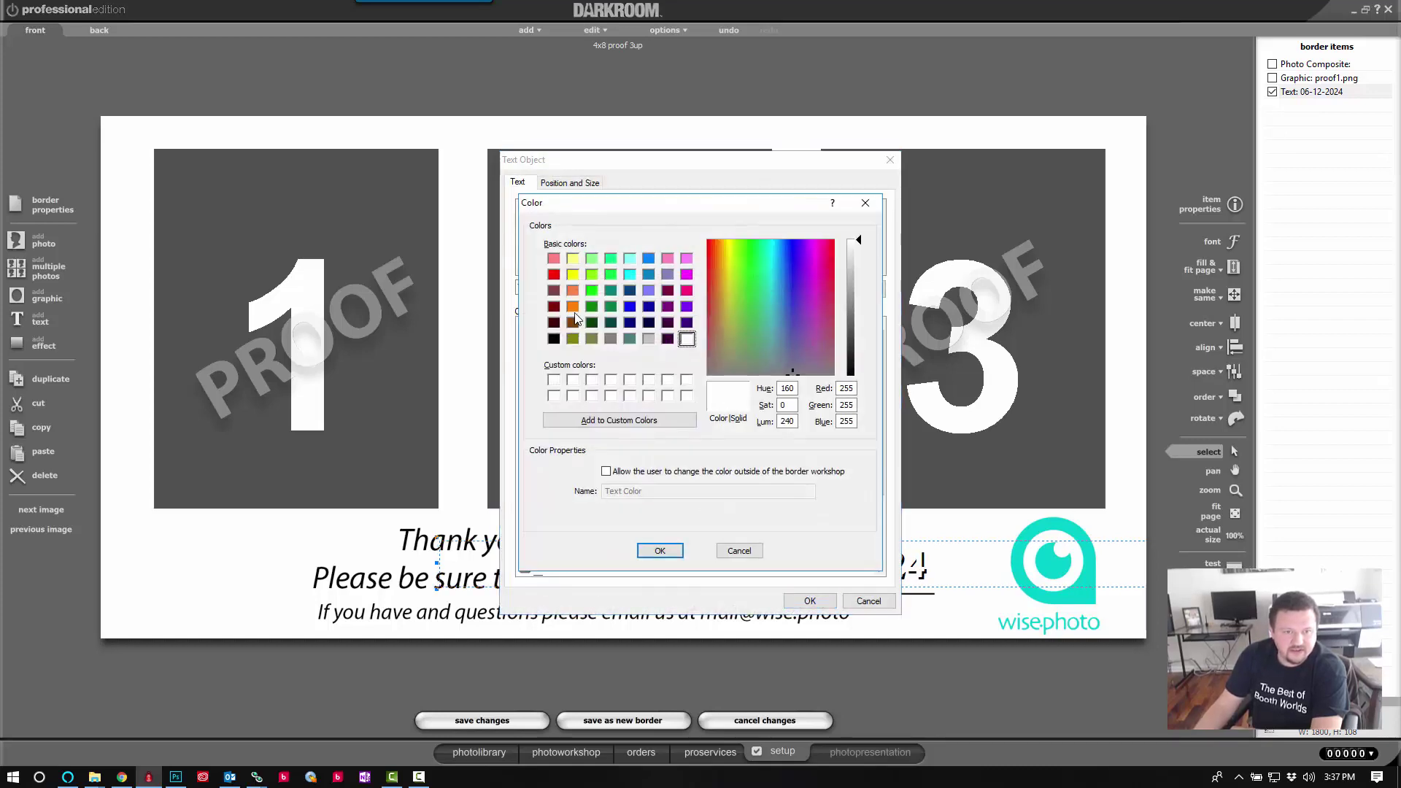
click(555, 307)
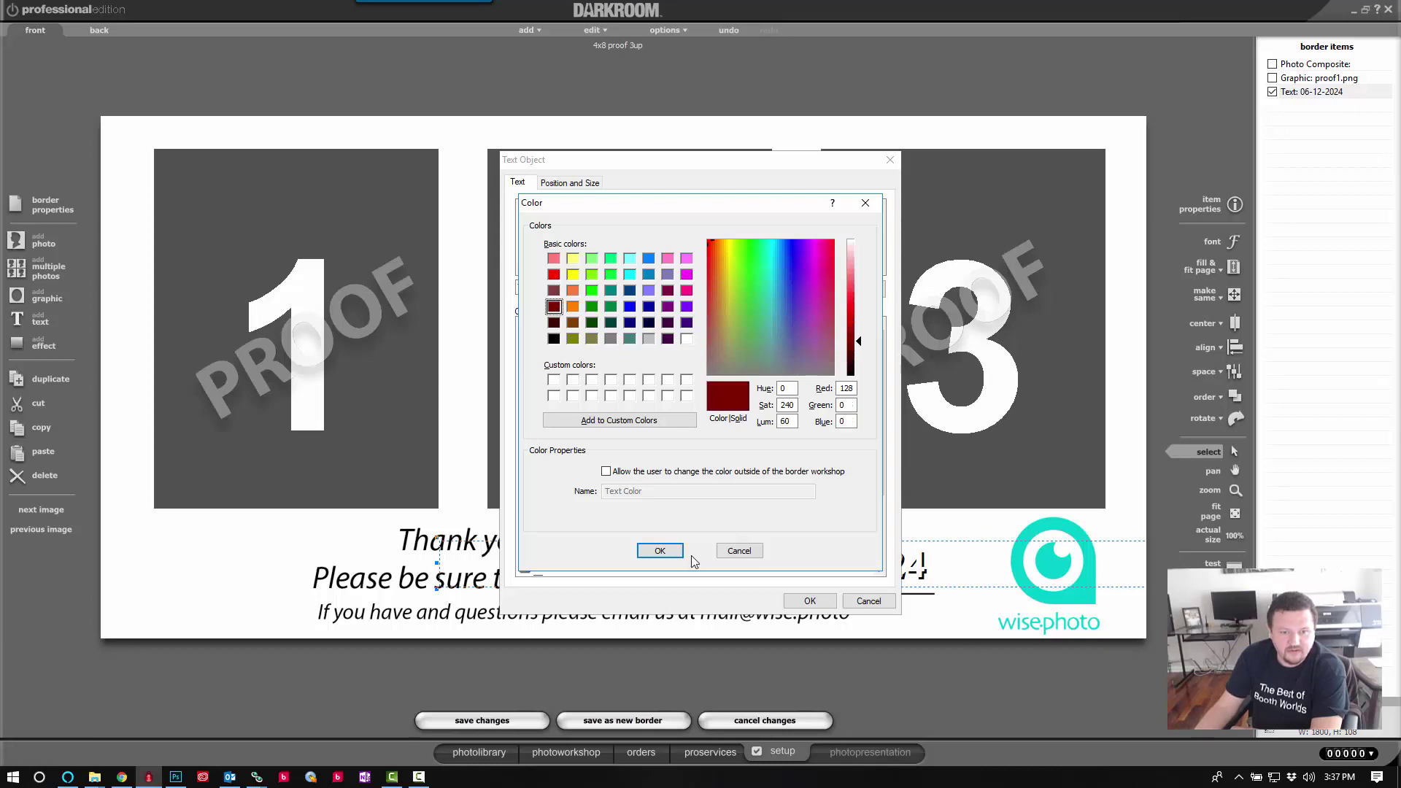
click(659, 550)
click(639, 287)
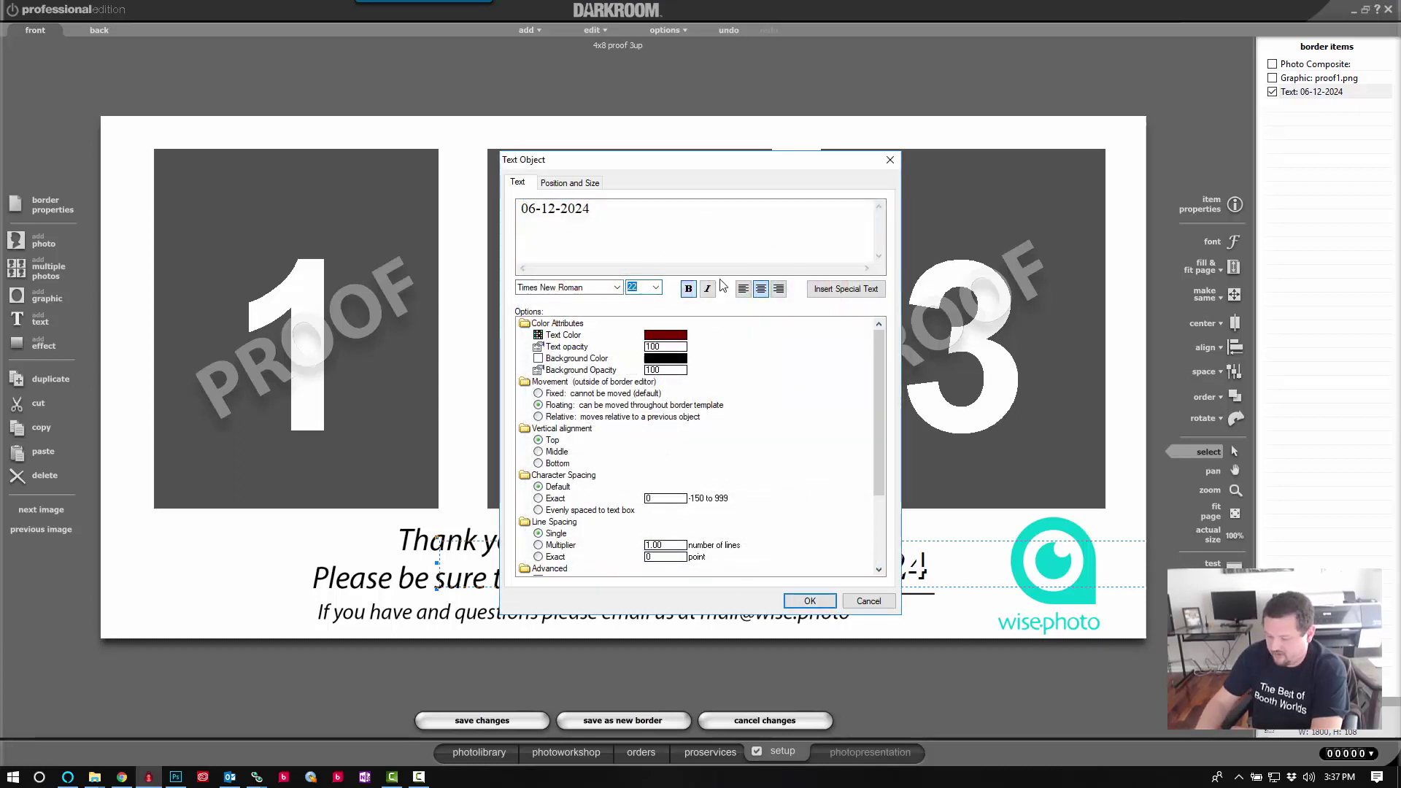
text(16)
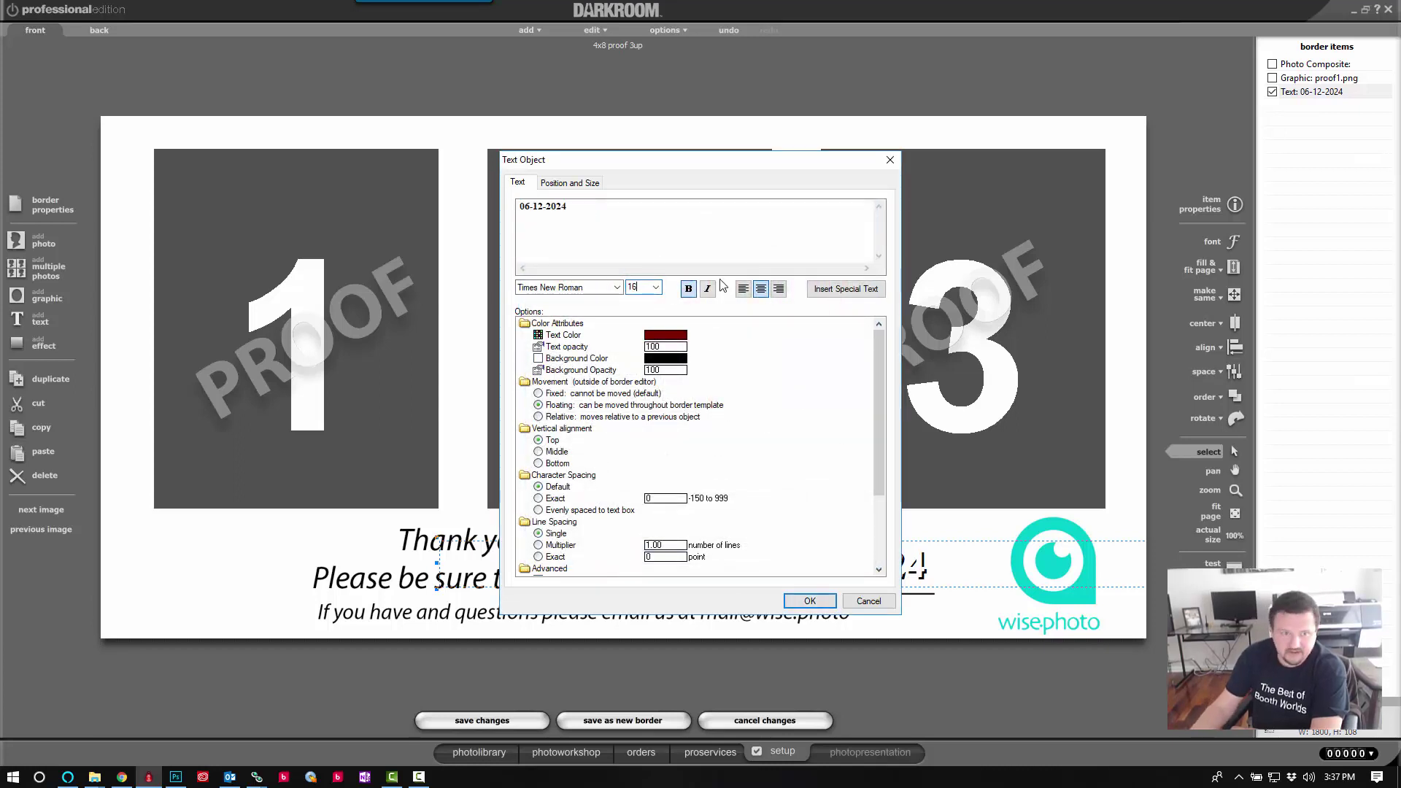
click(816, 600)
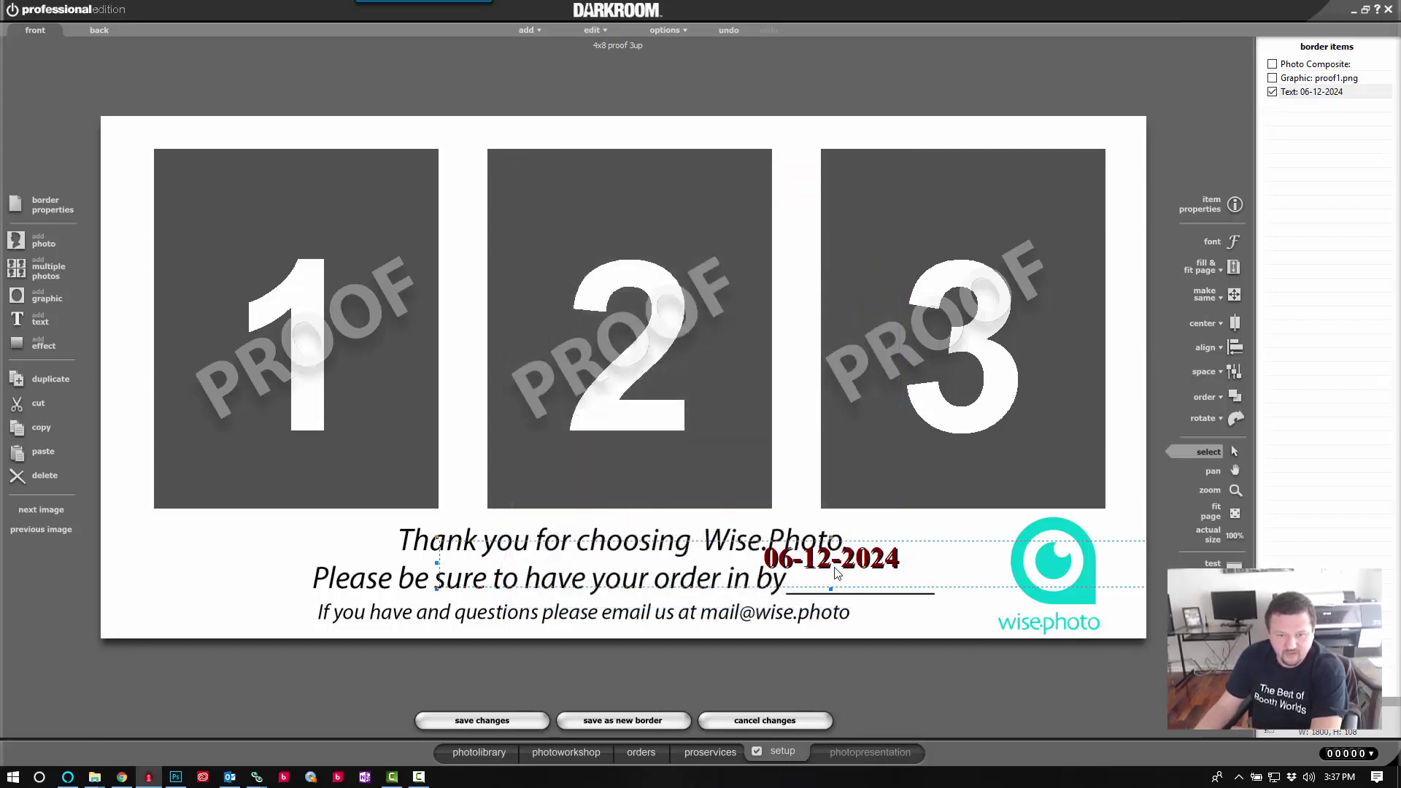
drag(848, 562, 881, 584)
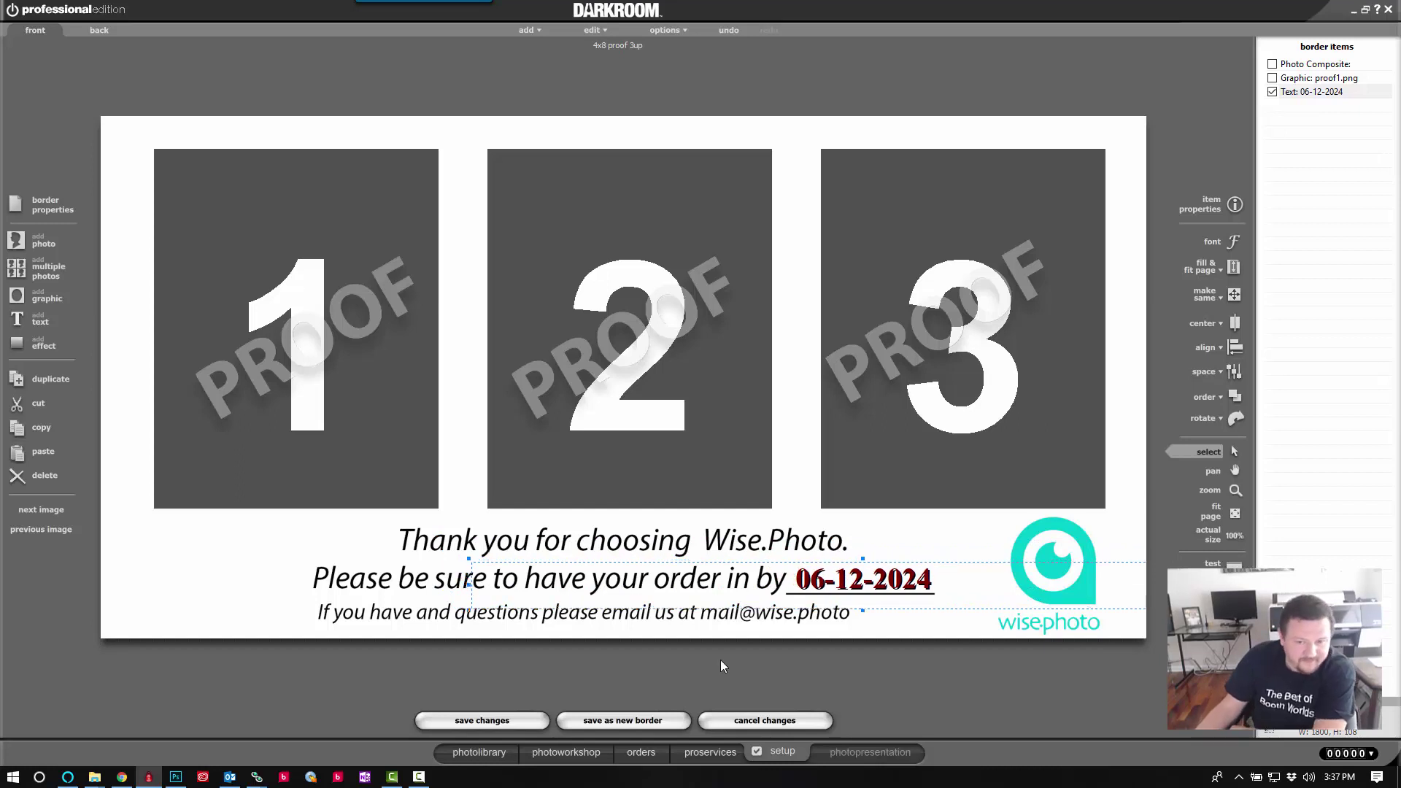
Save the design as the new border '4x8 proof 3up.crd' in Borders > my templates
click(600, 720)
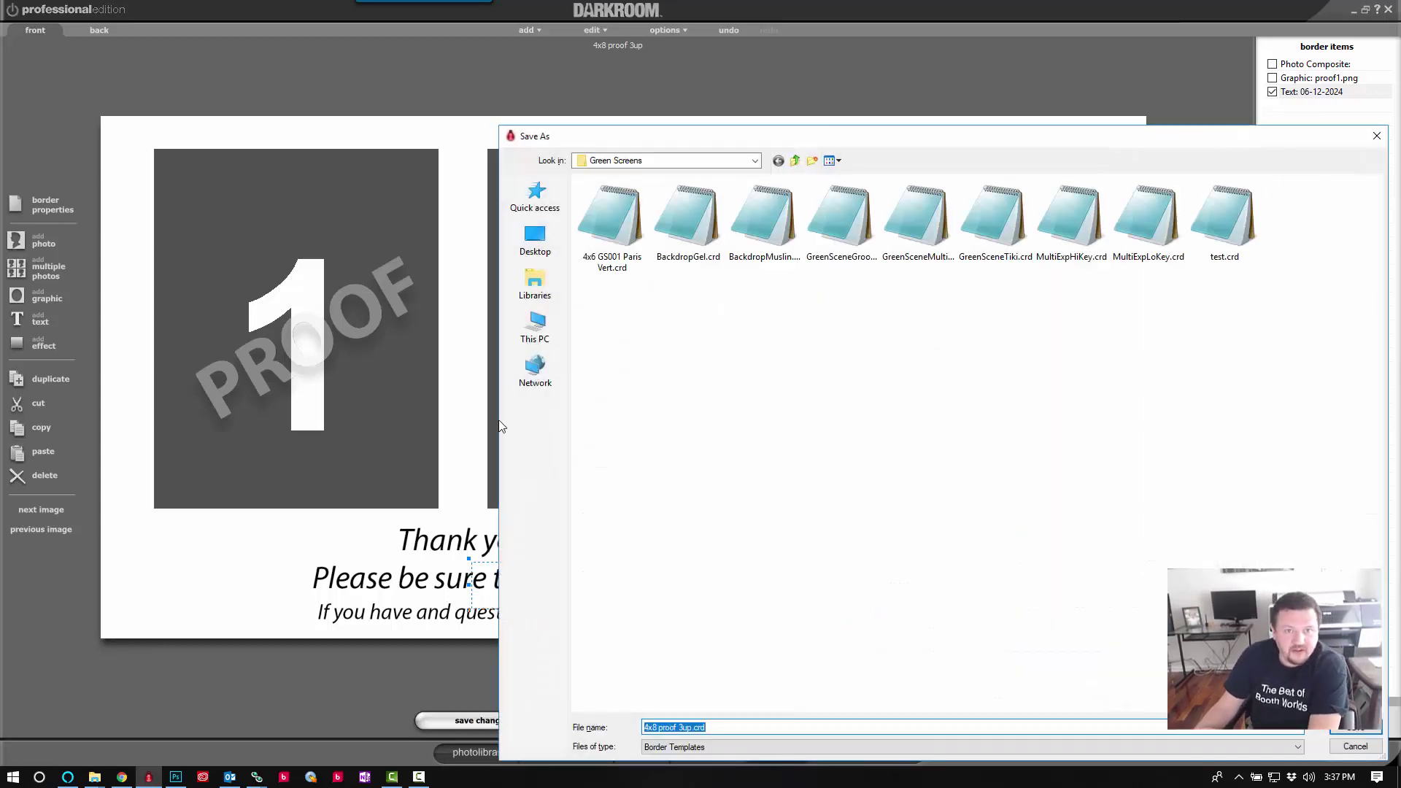
click(794, 160)
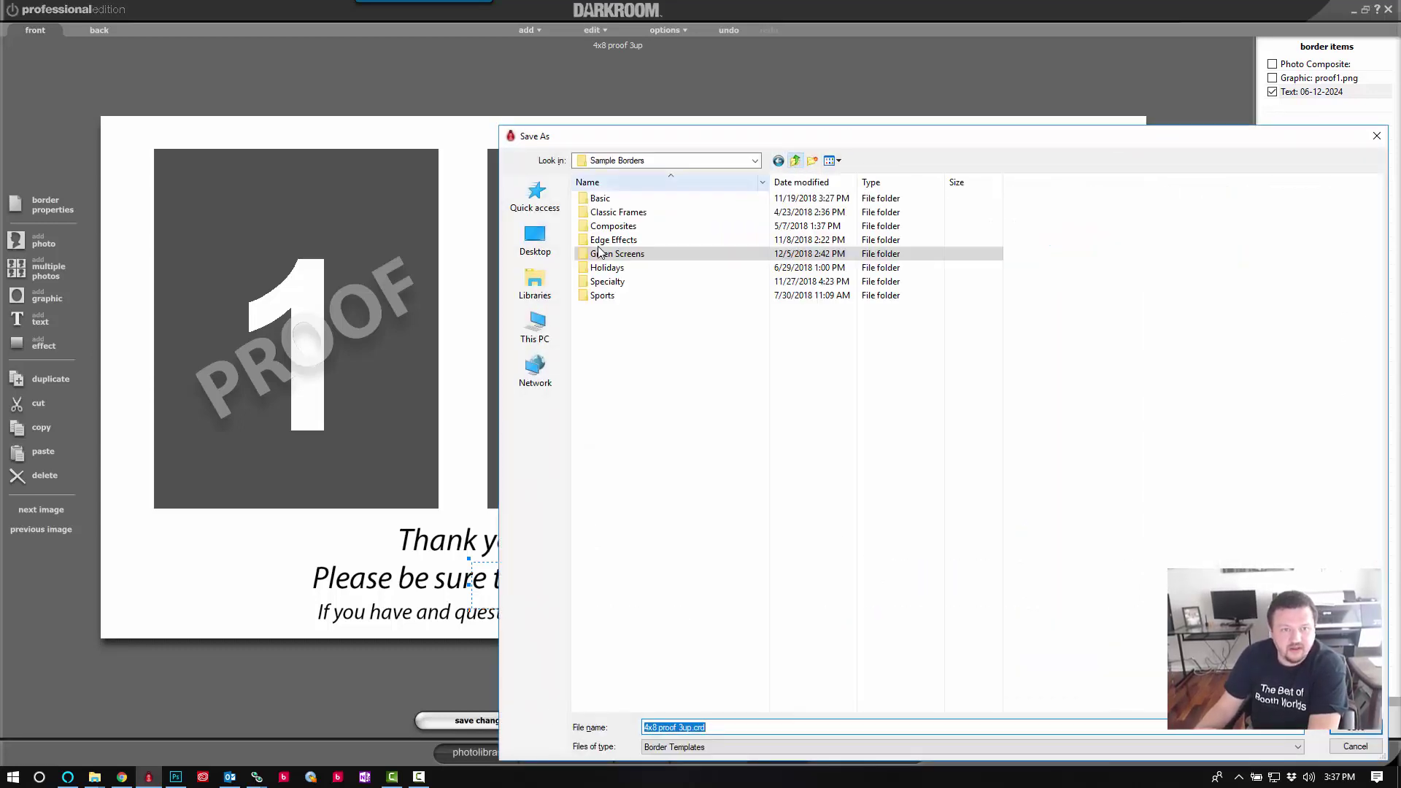
click(795, 160)
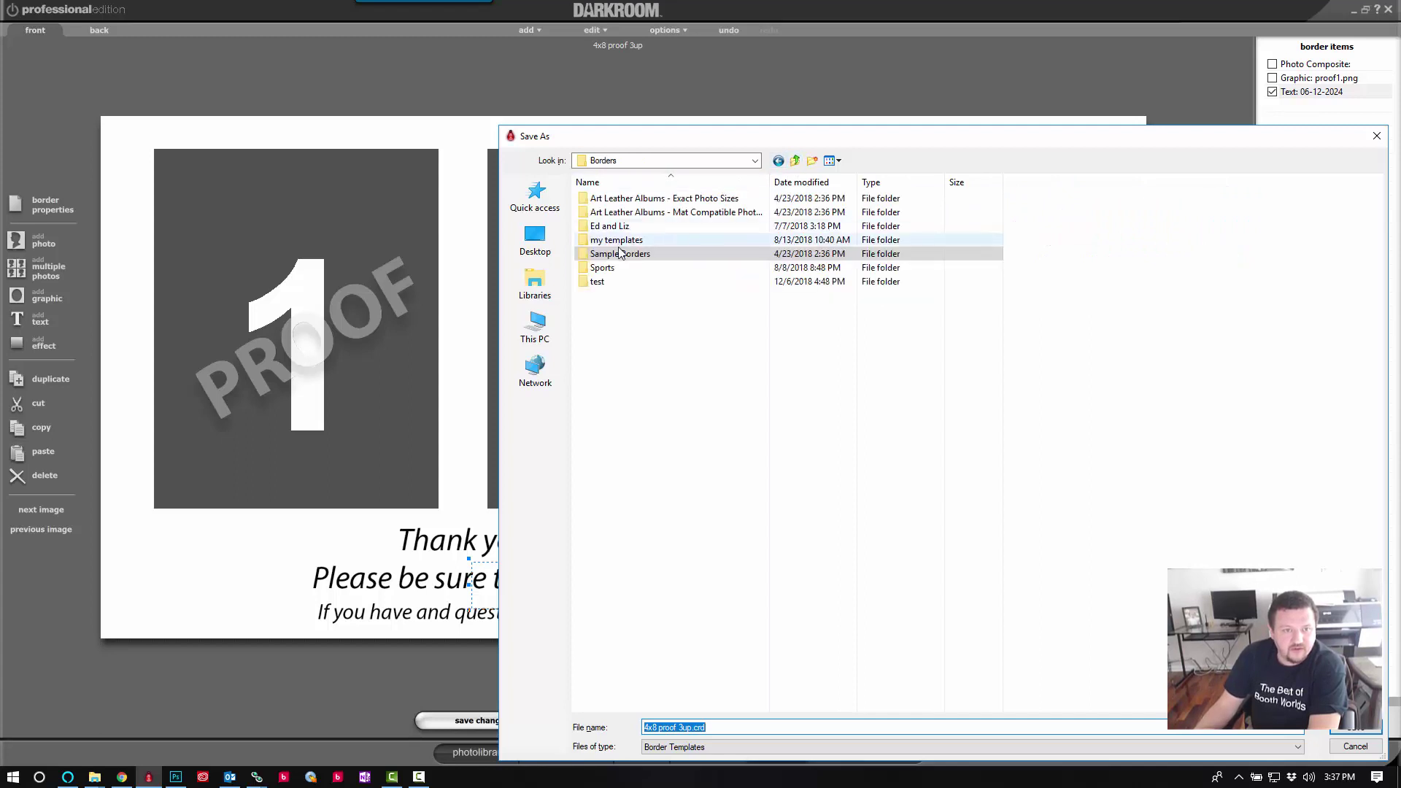
double_click(617, 240)
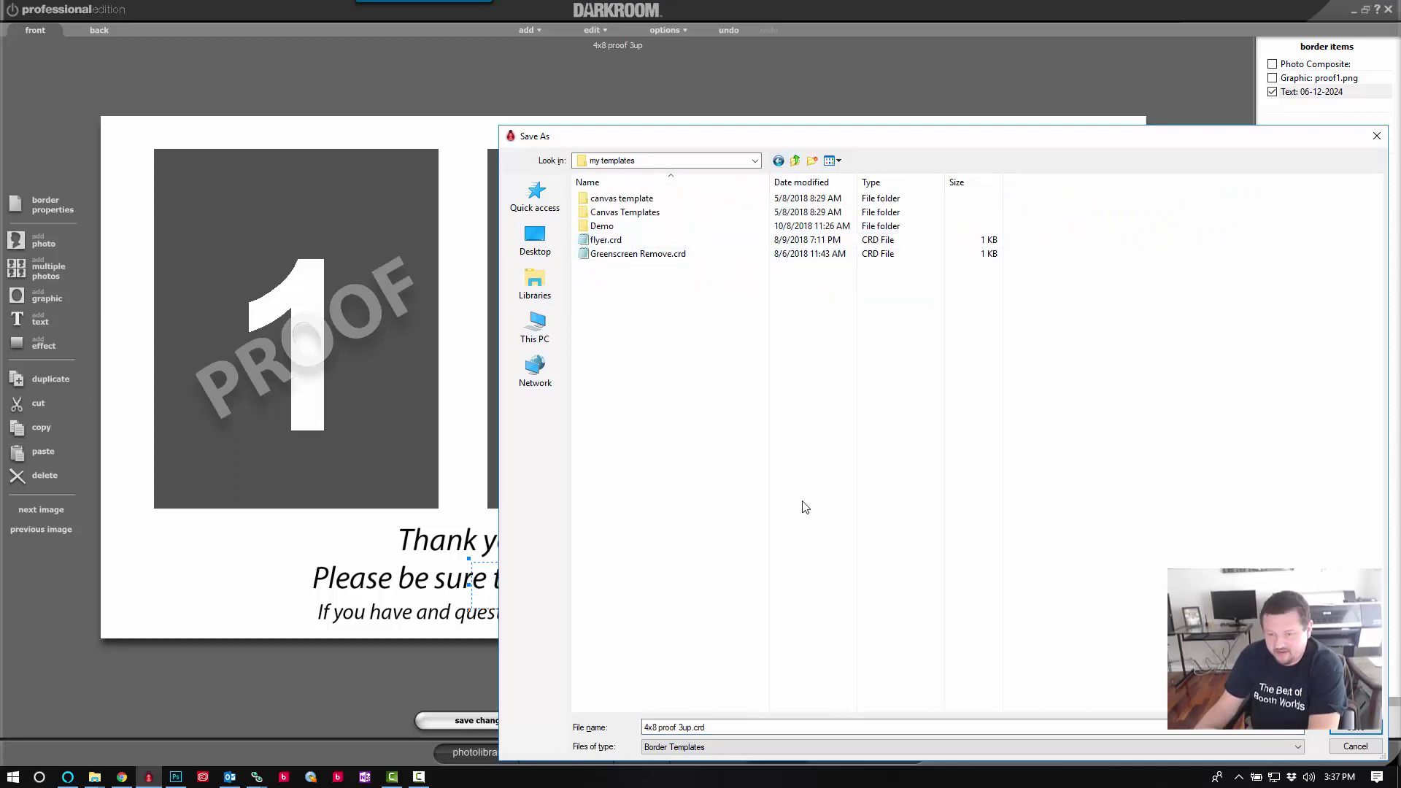
click(1362, 731)
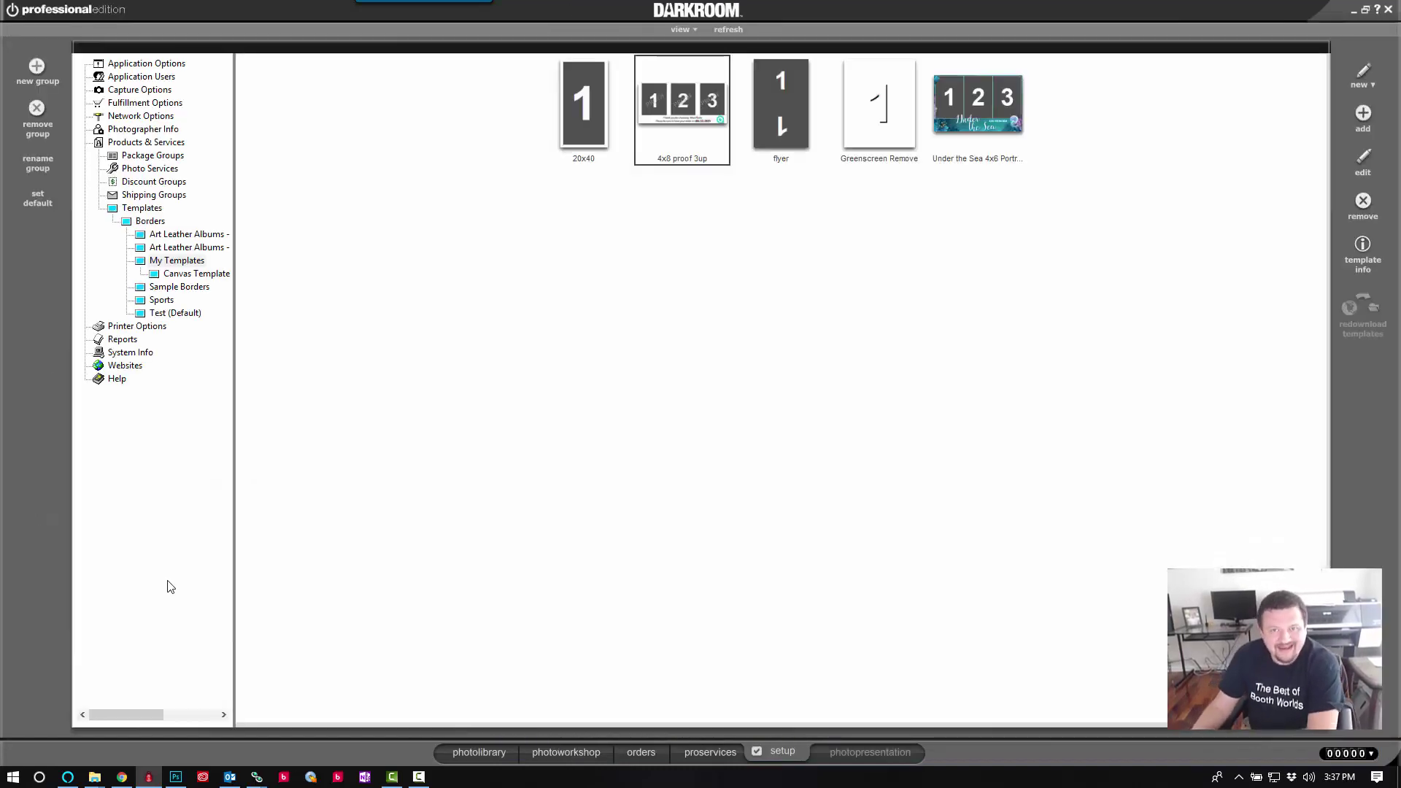
In the photo library's advanced proof options, set a Custom page layout on 4x8 paper and browse for its layout file
click(466, 751)
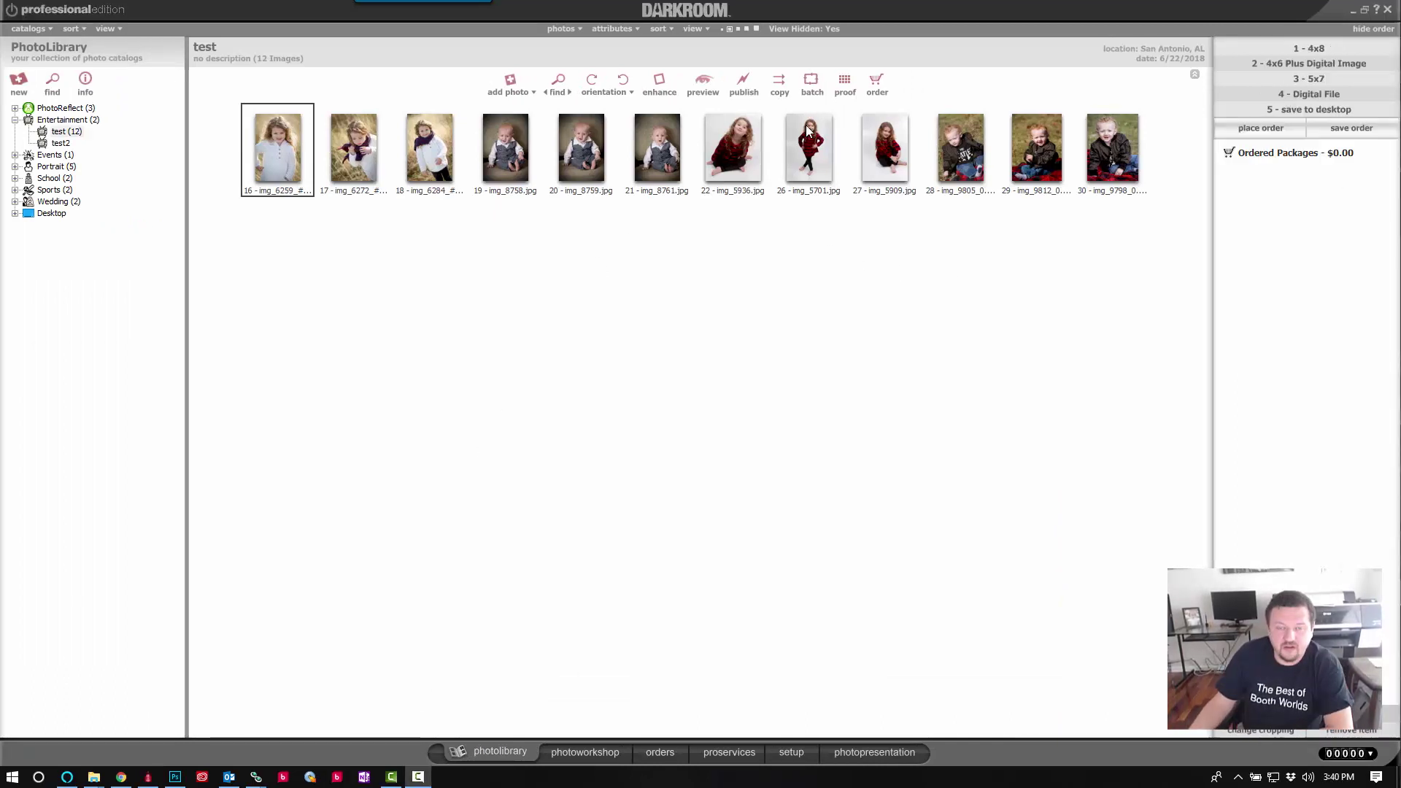
click(845, 85)
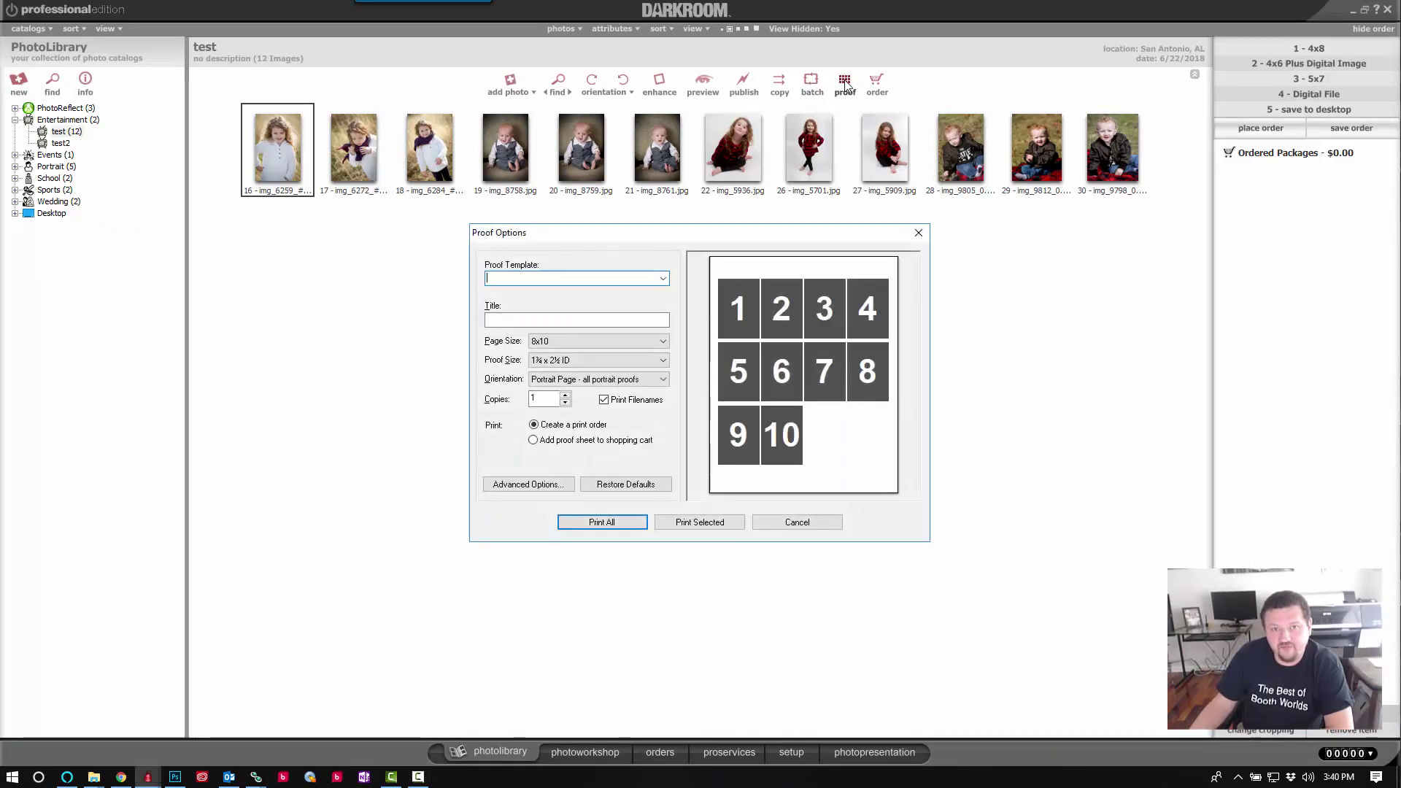
click(501, 485)
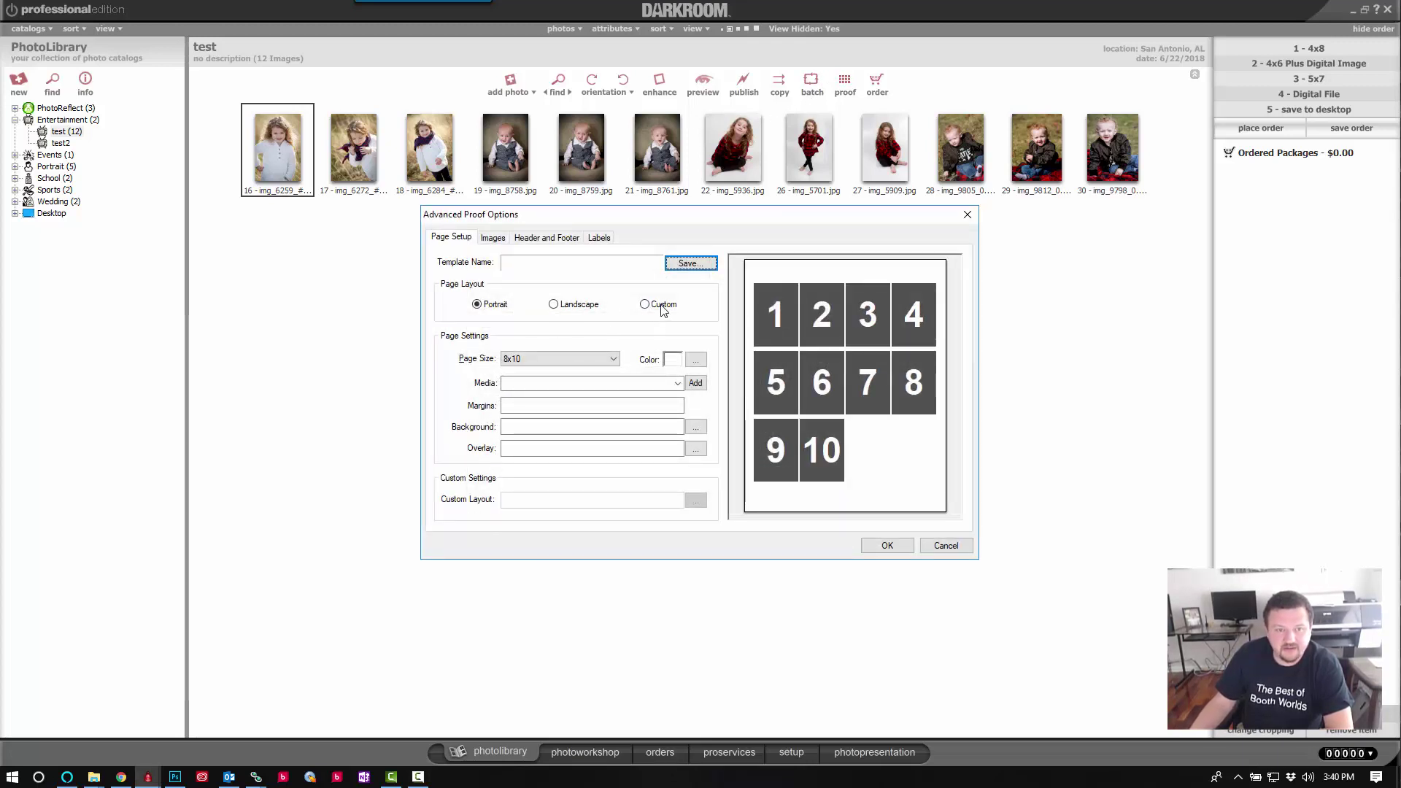
click(657, 305)
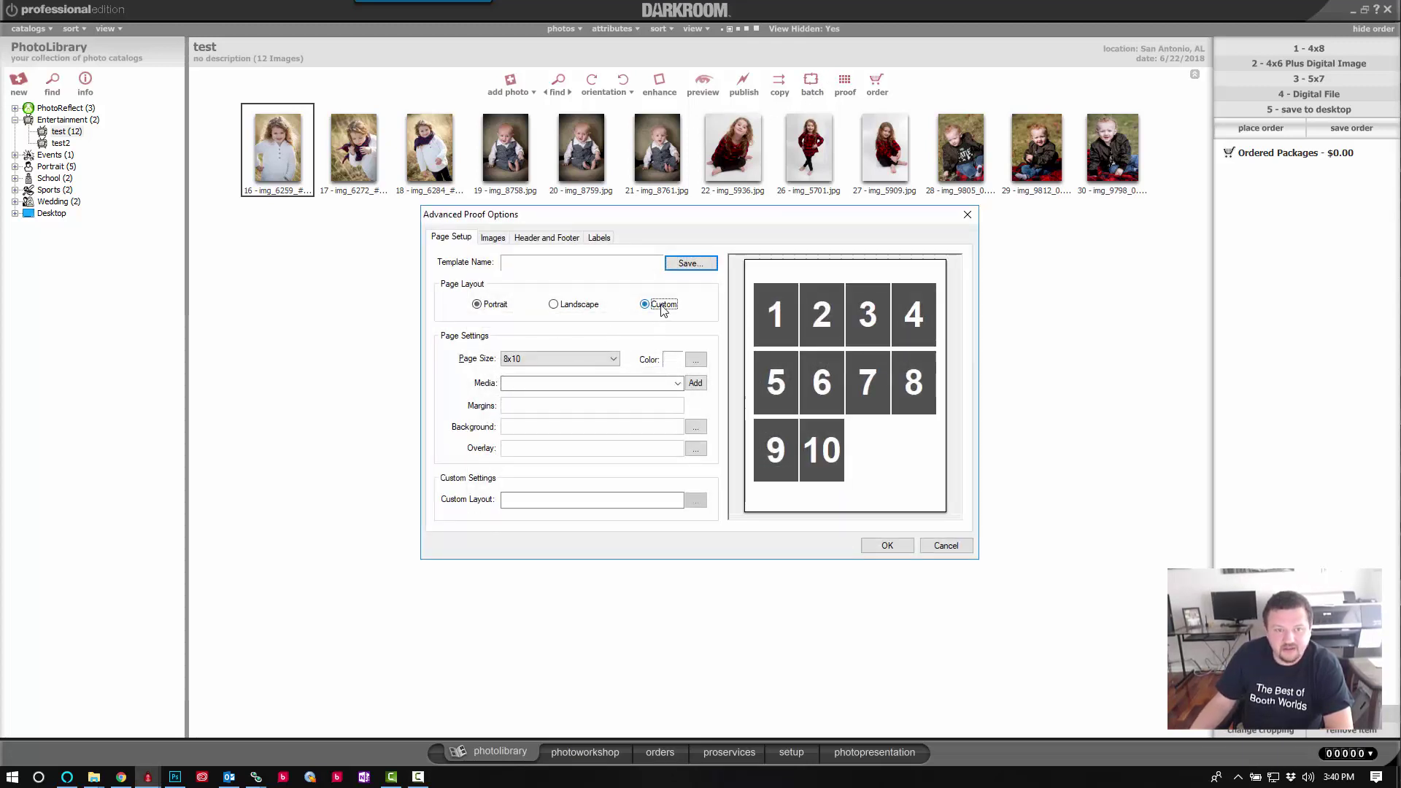
click(600, 358)
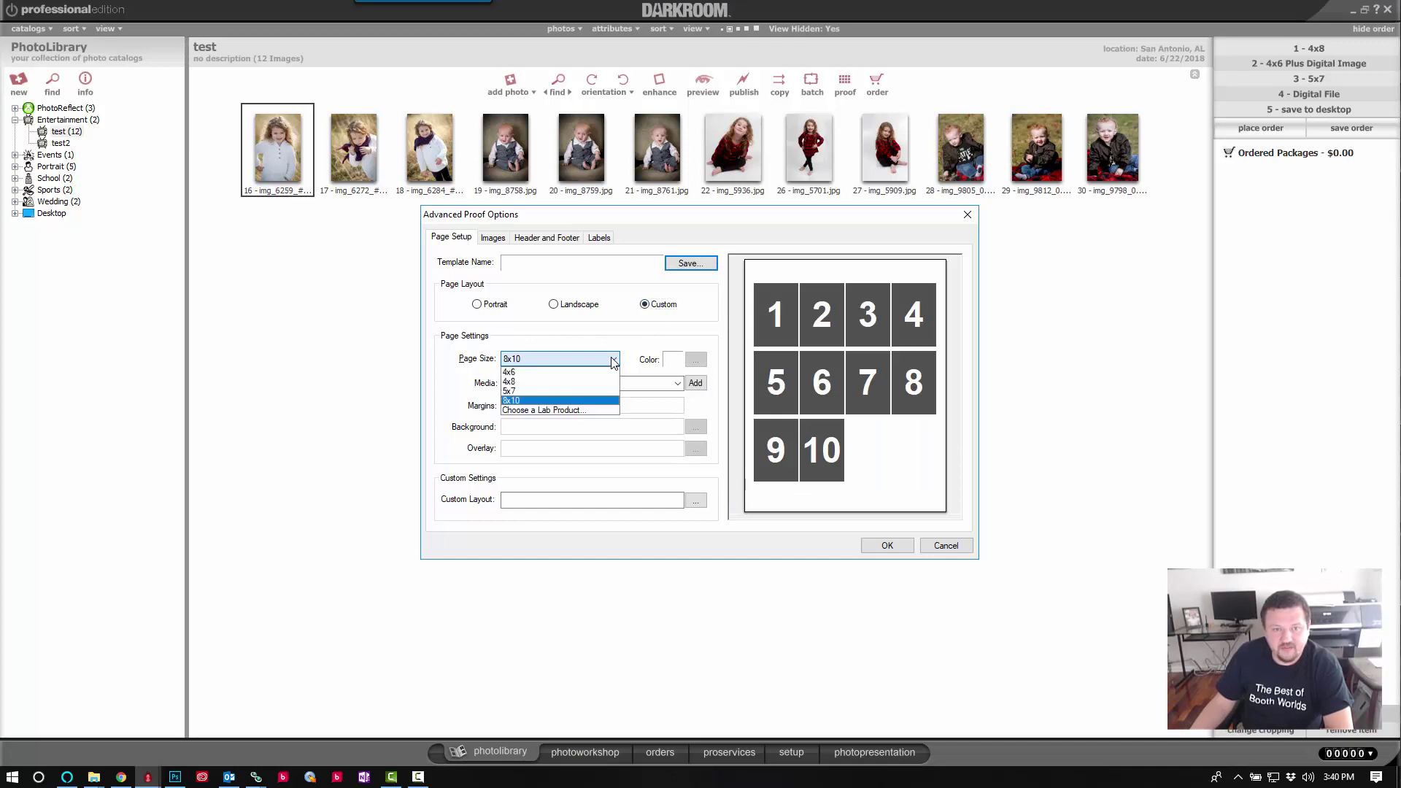
click(567, 382)
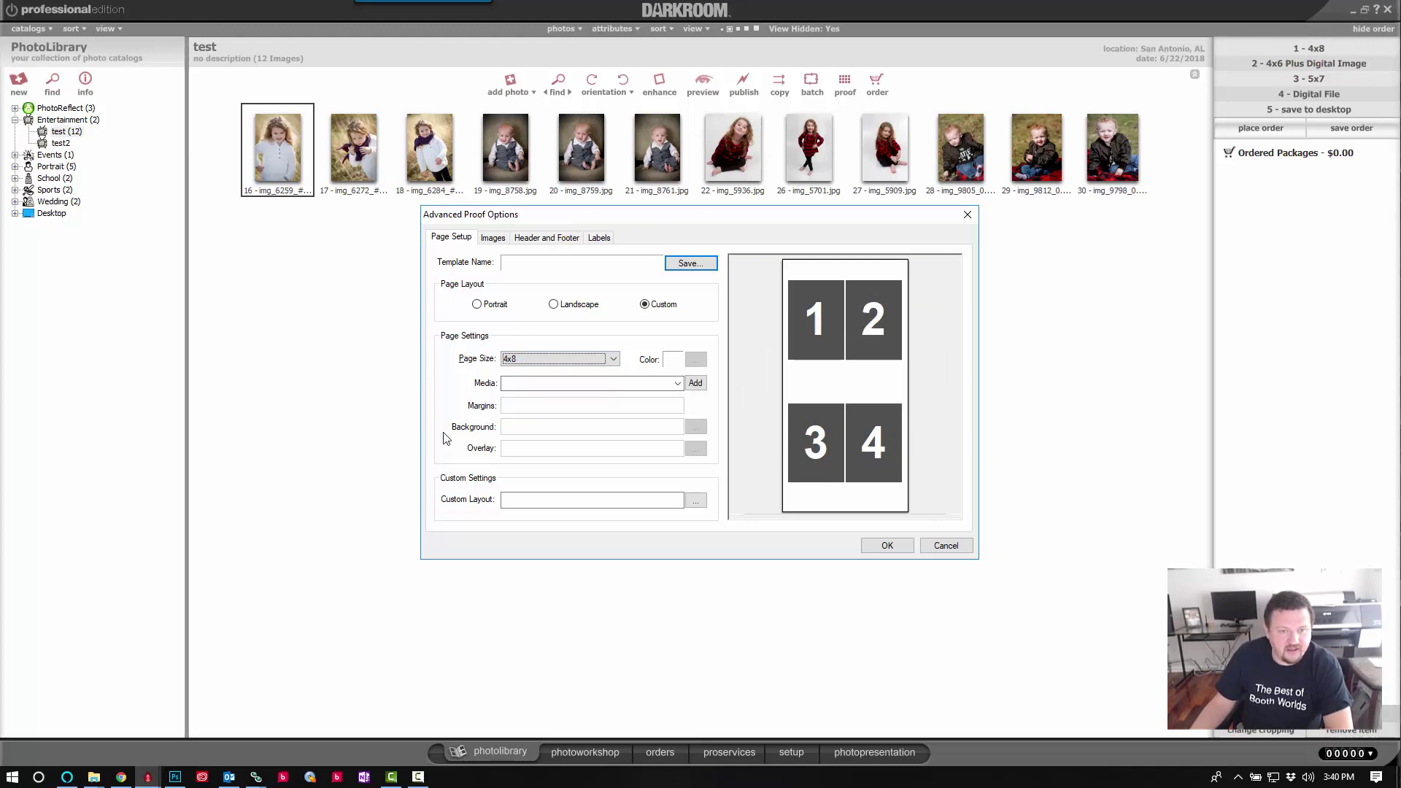
click(697, 502)
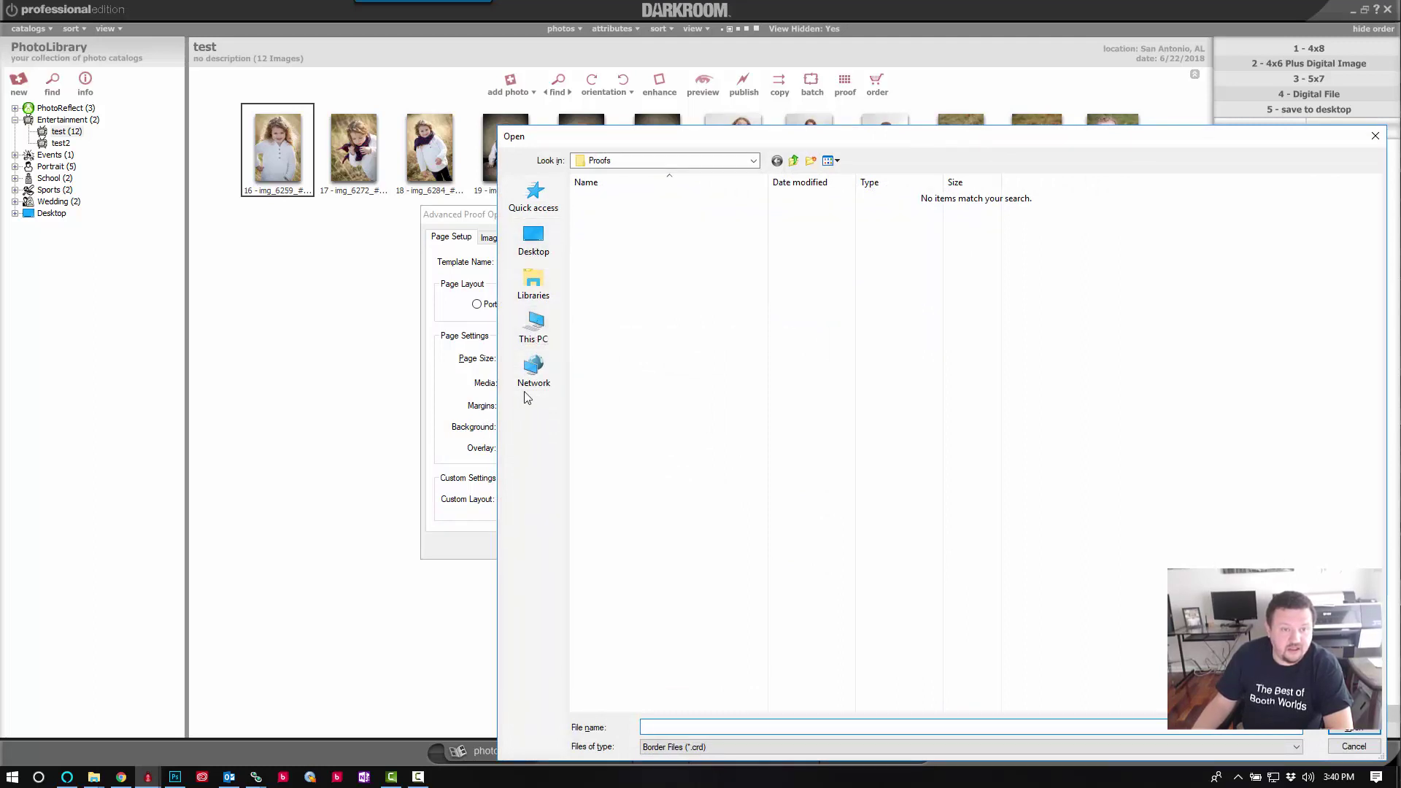
Load 4x8 proof 3up.crd from Windows (X:) > Templates > Borders as the custom layout
click(534, 319)
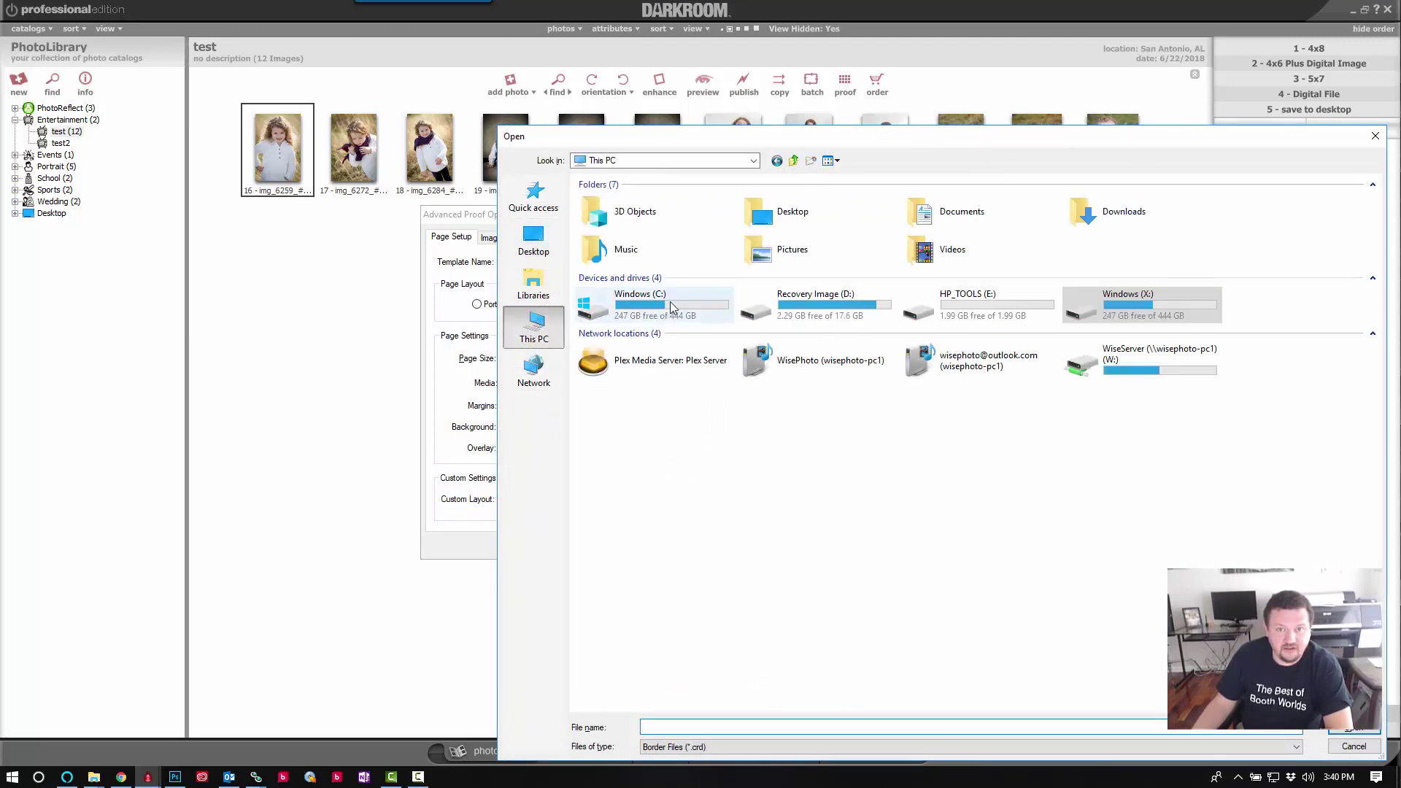
double_click(1167, 309)
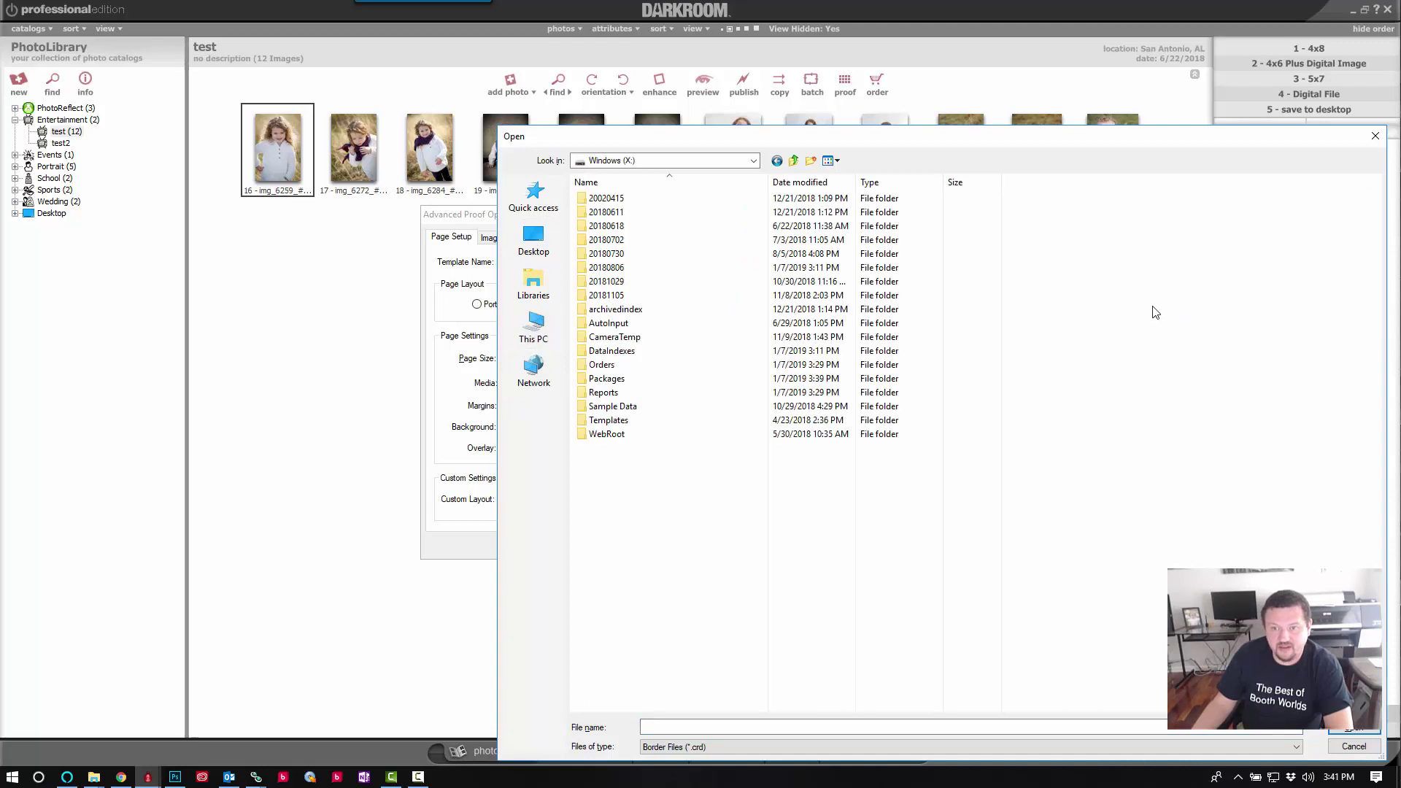
double_click(601, 420)
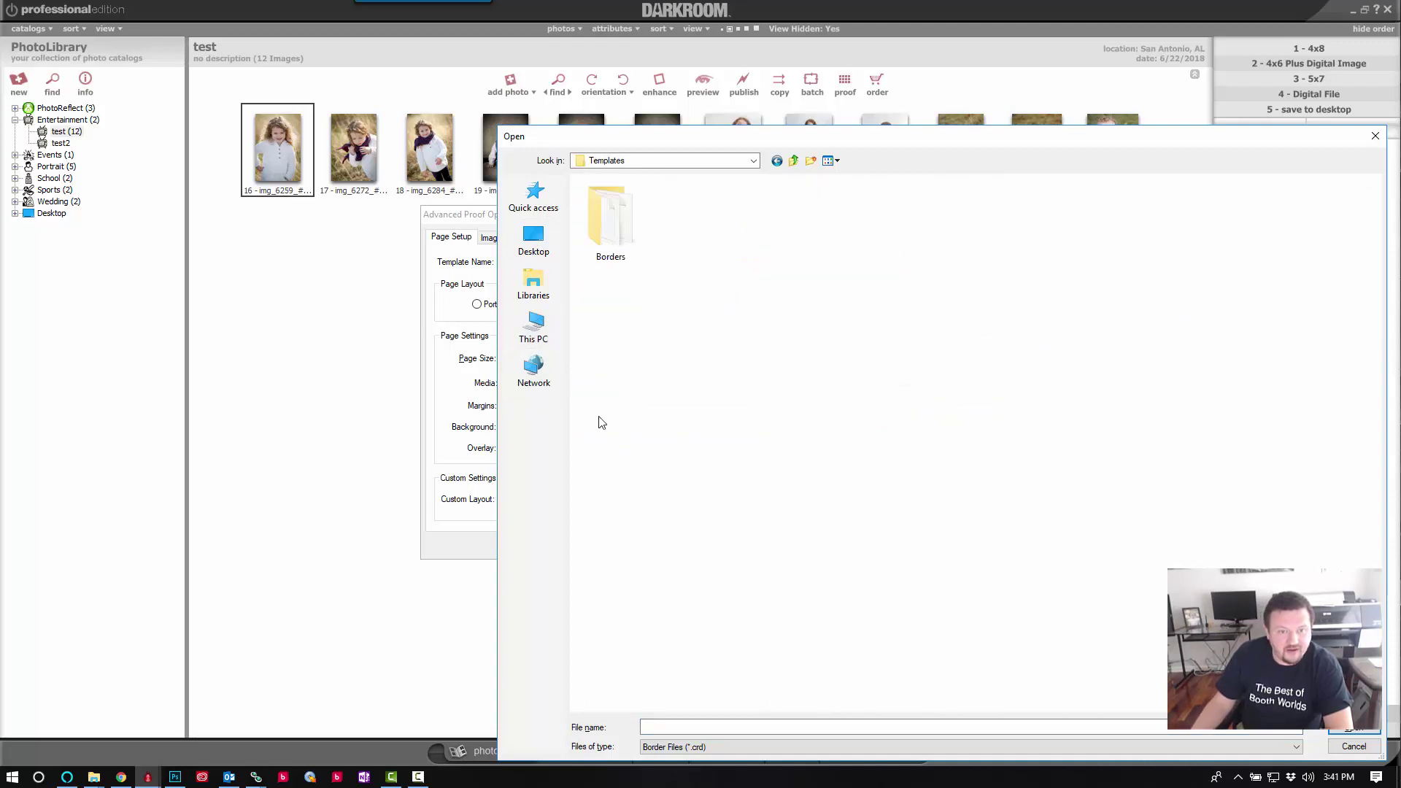
double_click(600, 243)
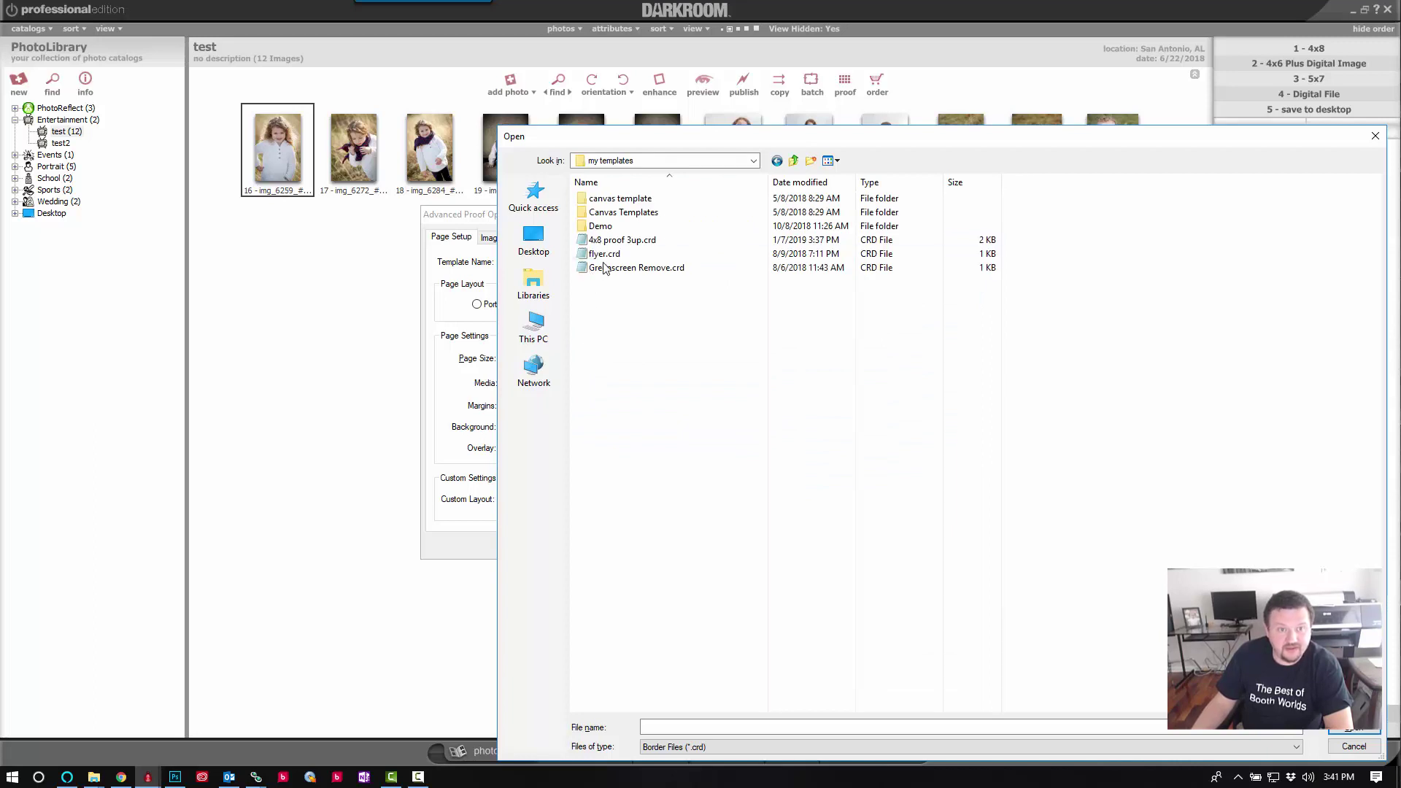
click(621, 241)
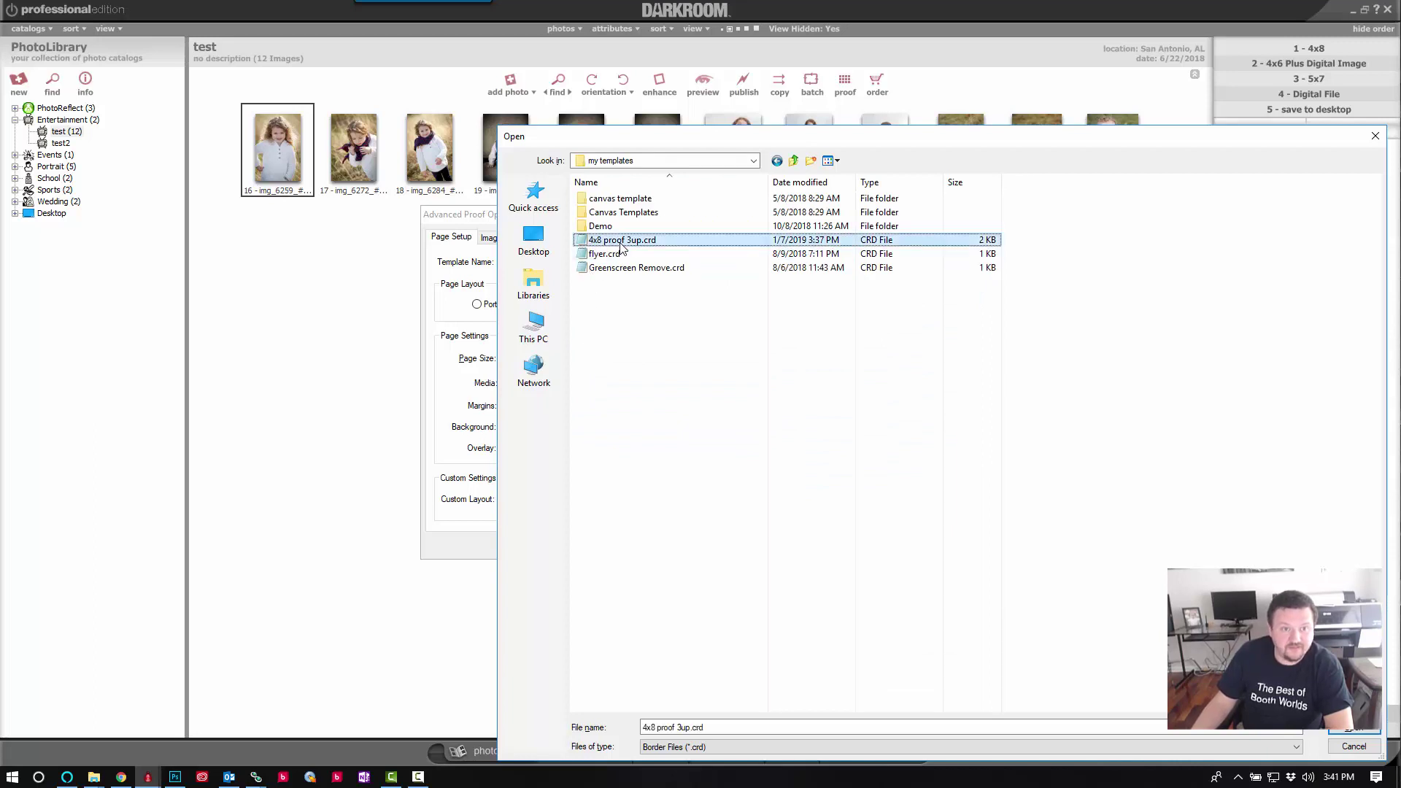
click(1366, 732)
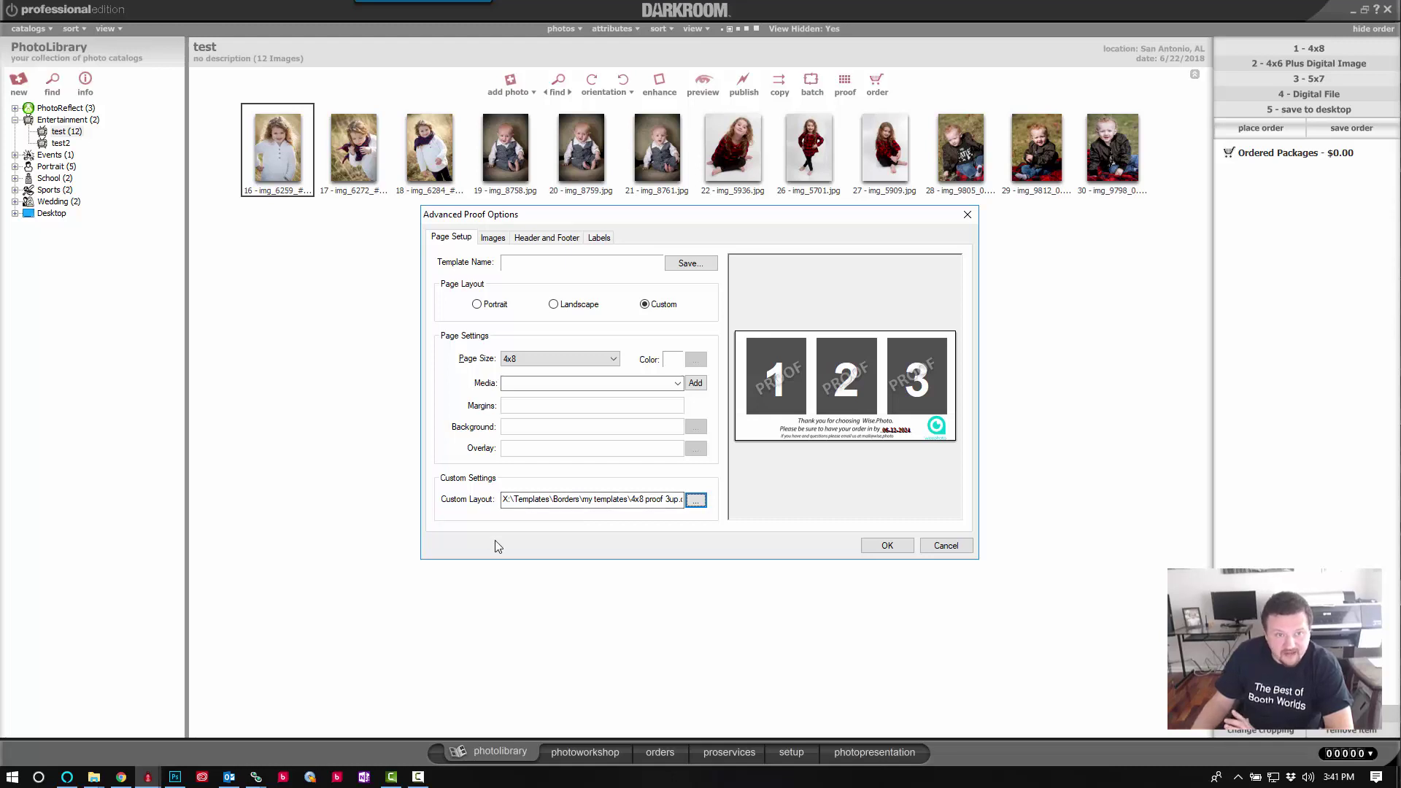
Save the proof settings as the template '3up 4x8'
click(696, 261)
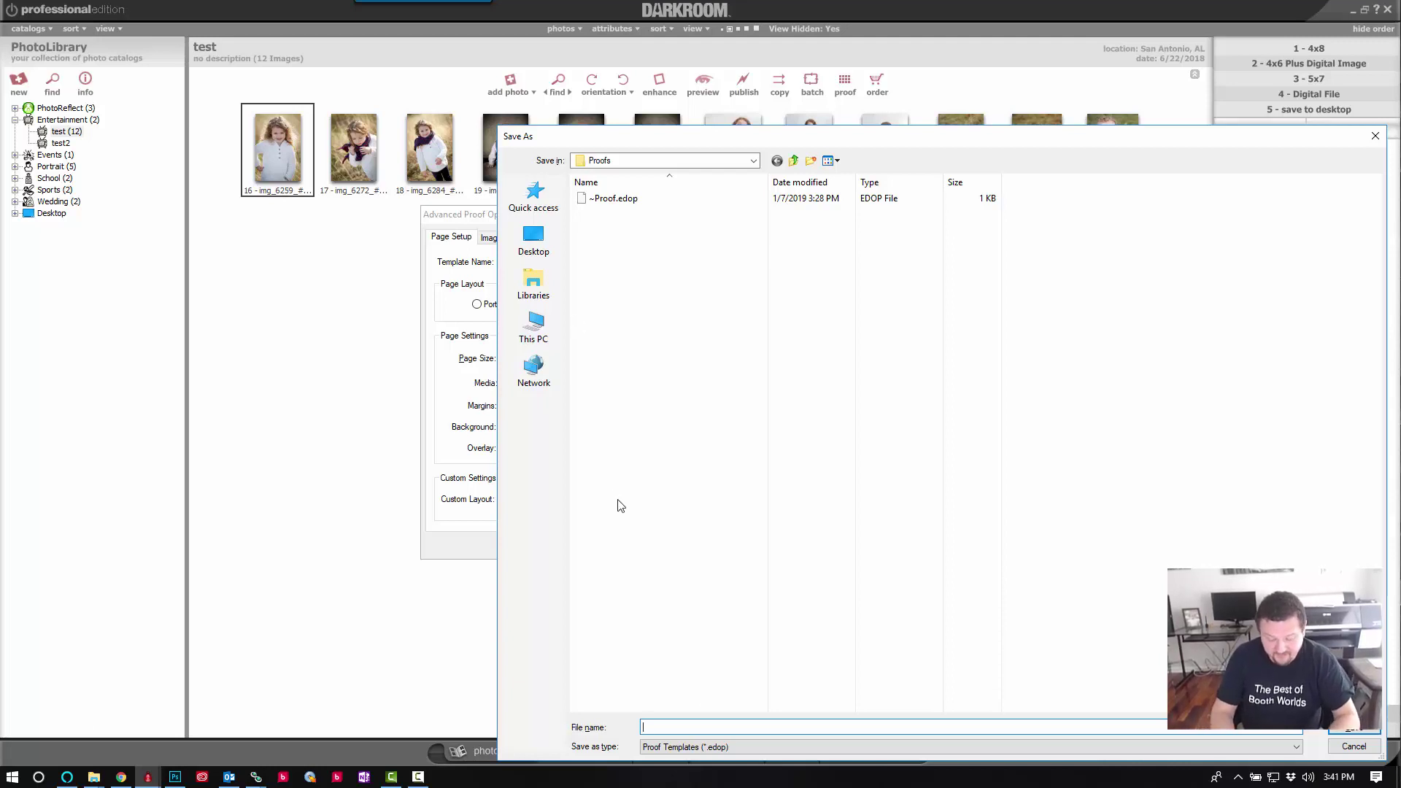
text(3up )
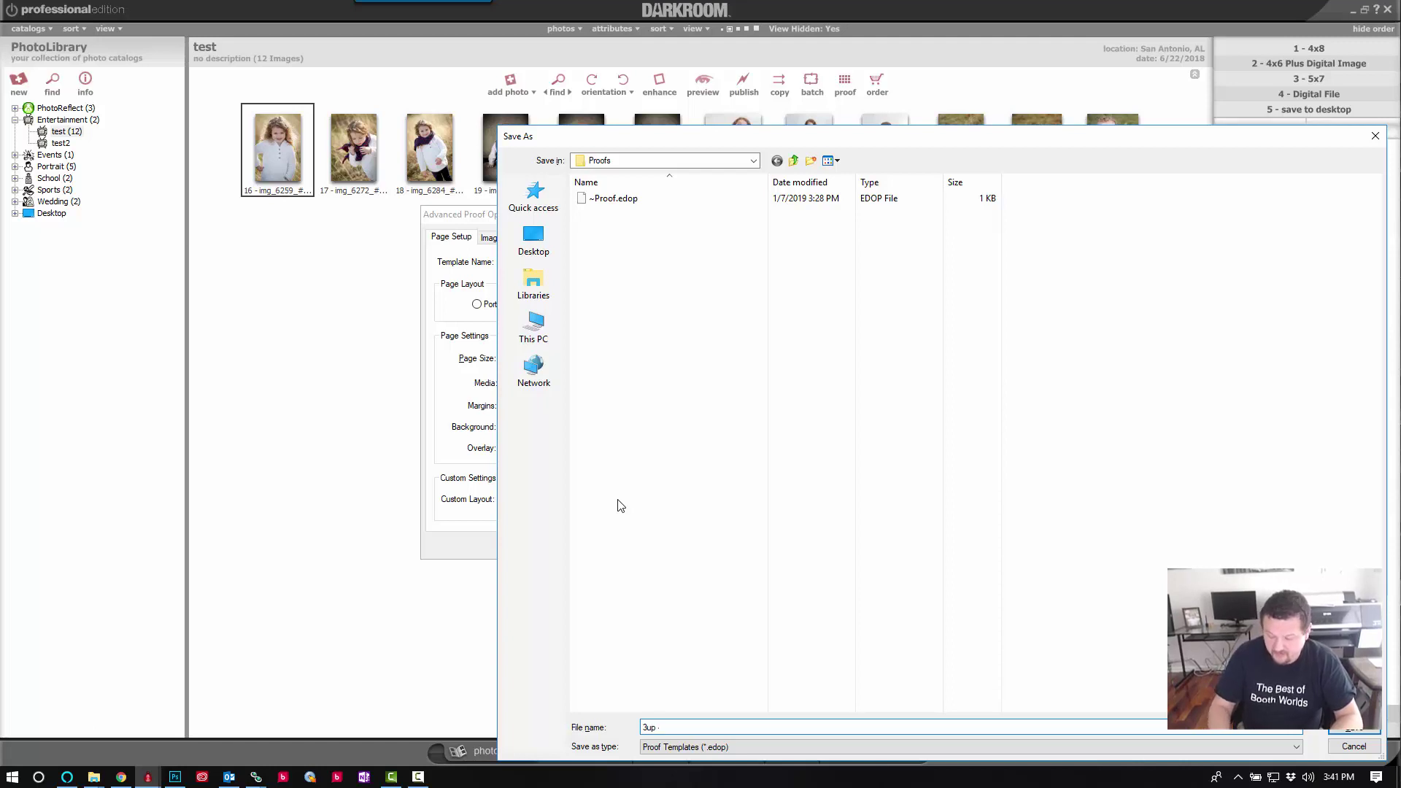
text(4x8)
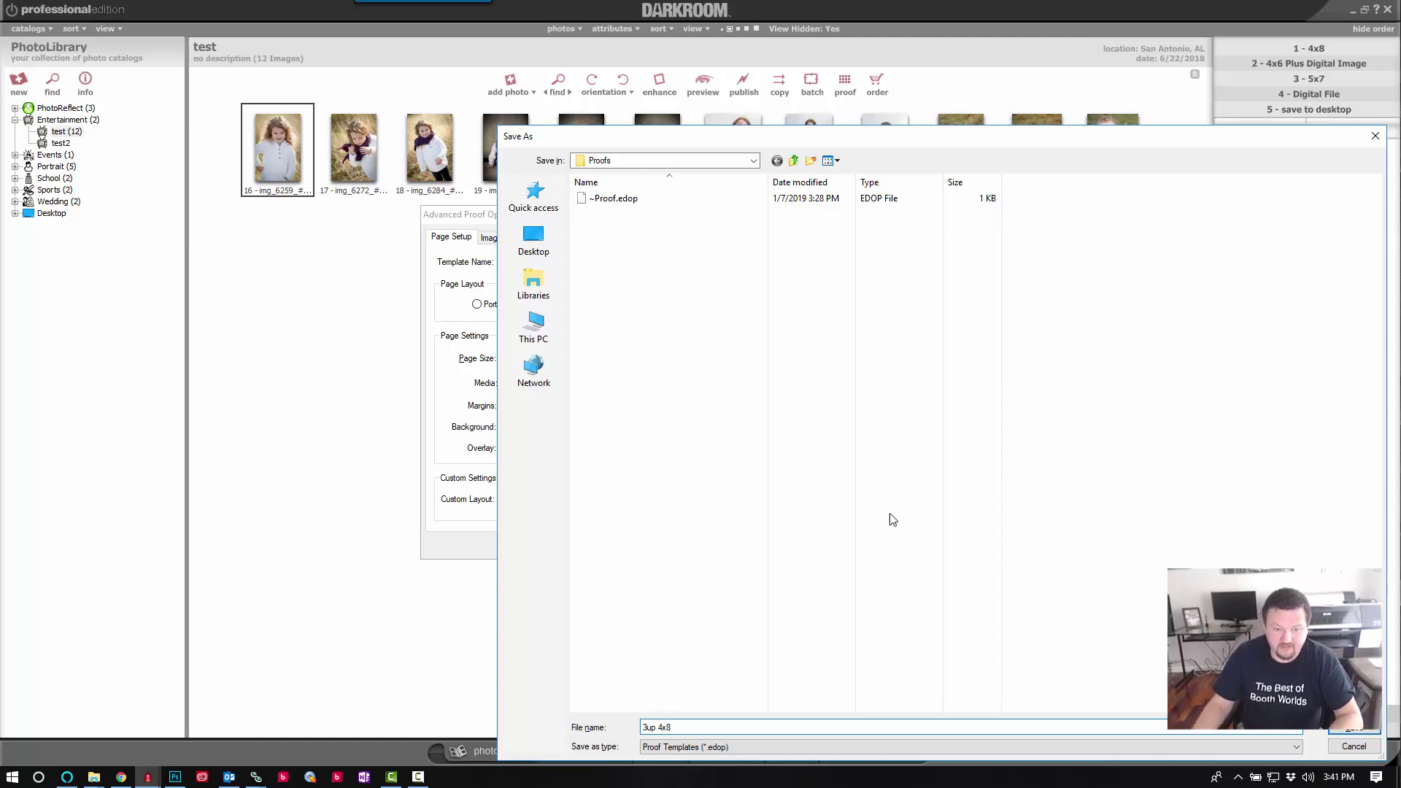
click(1354, 730)
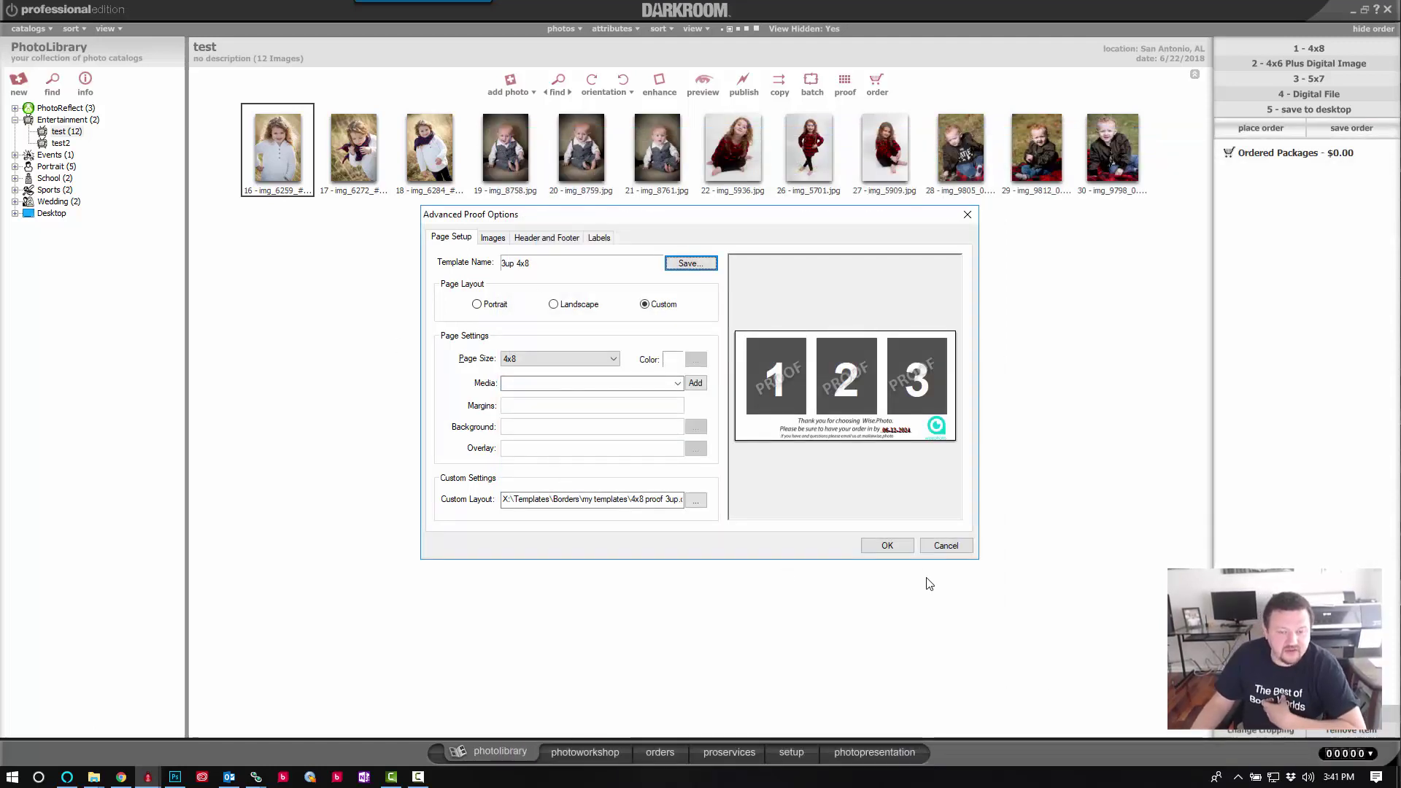
Accept the advanced proof settings, keep 3up 4x8 as the proof template, and print all proofs
click(887, 545)
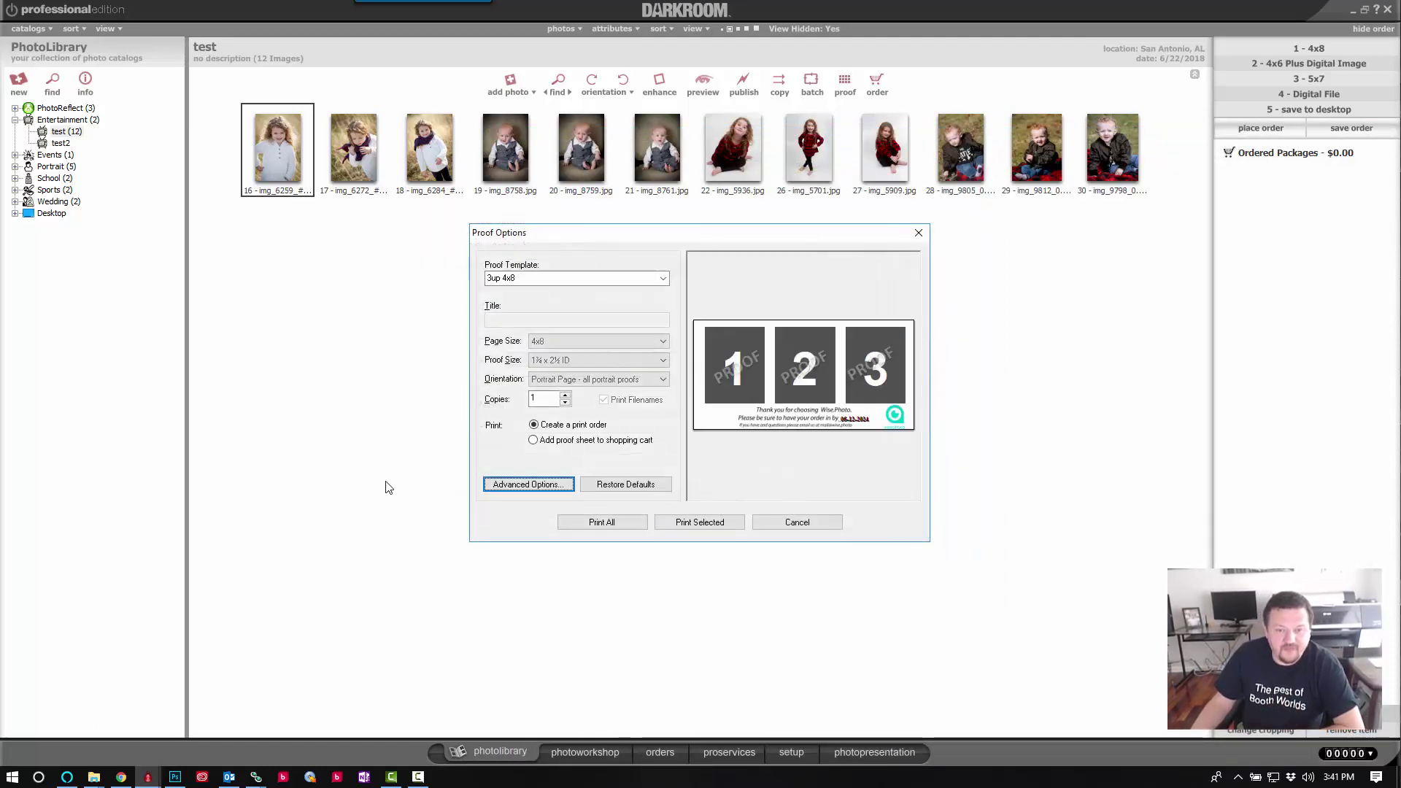
click(663, 278)
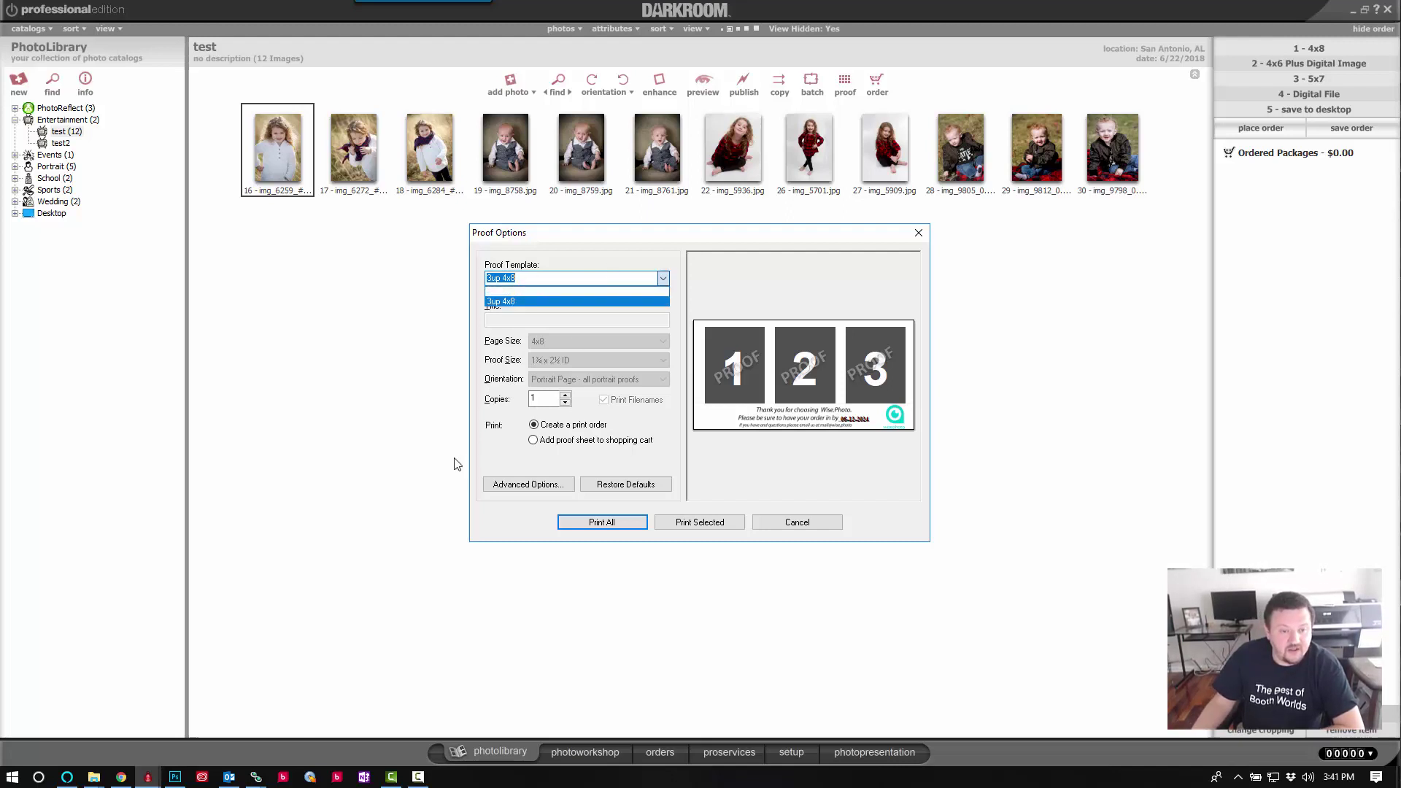
click(604, 527)
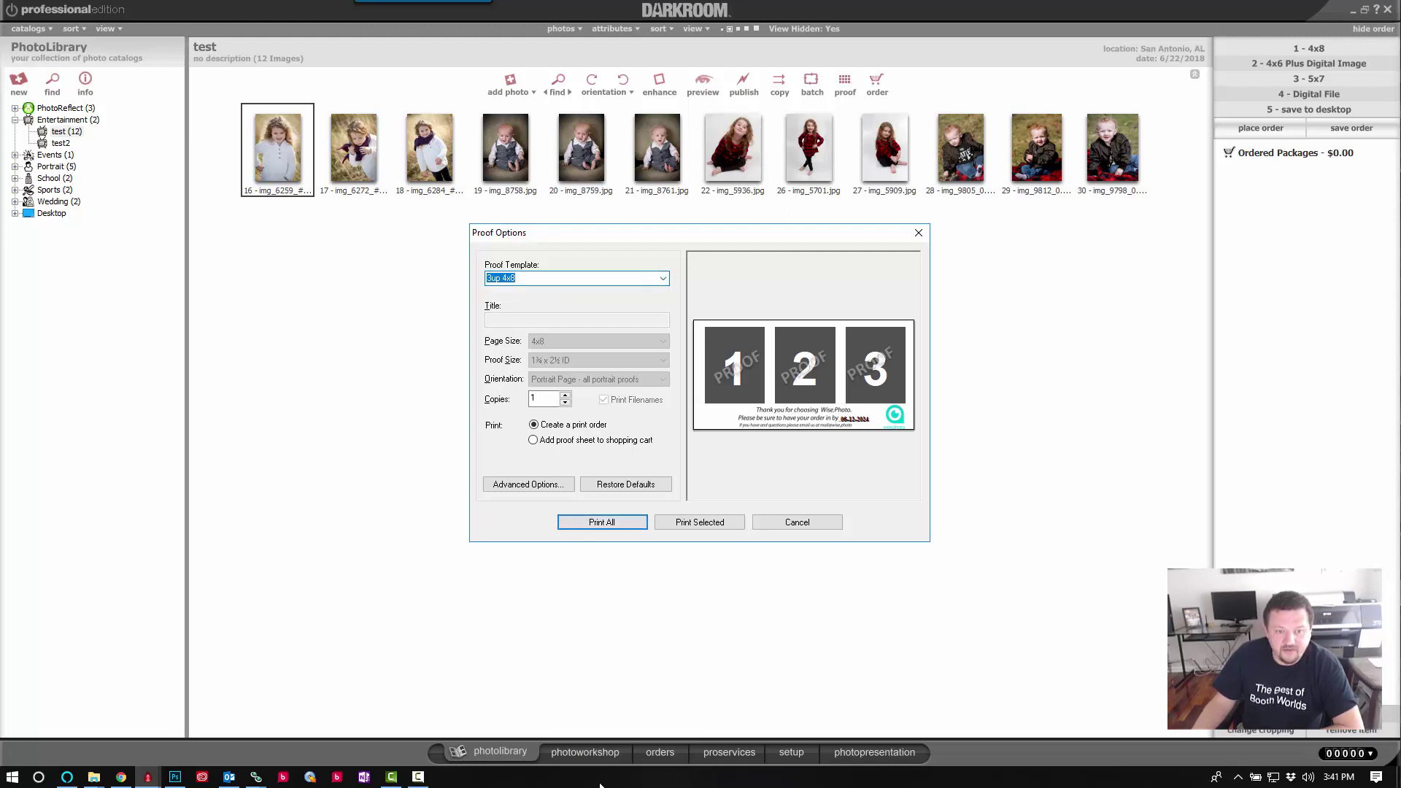
click(605, 524)
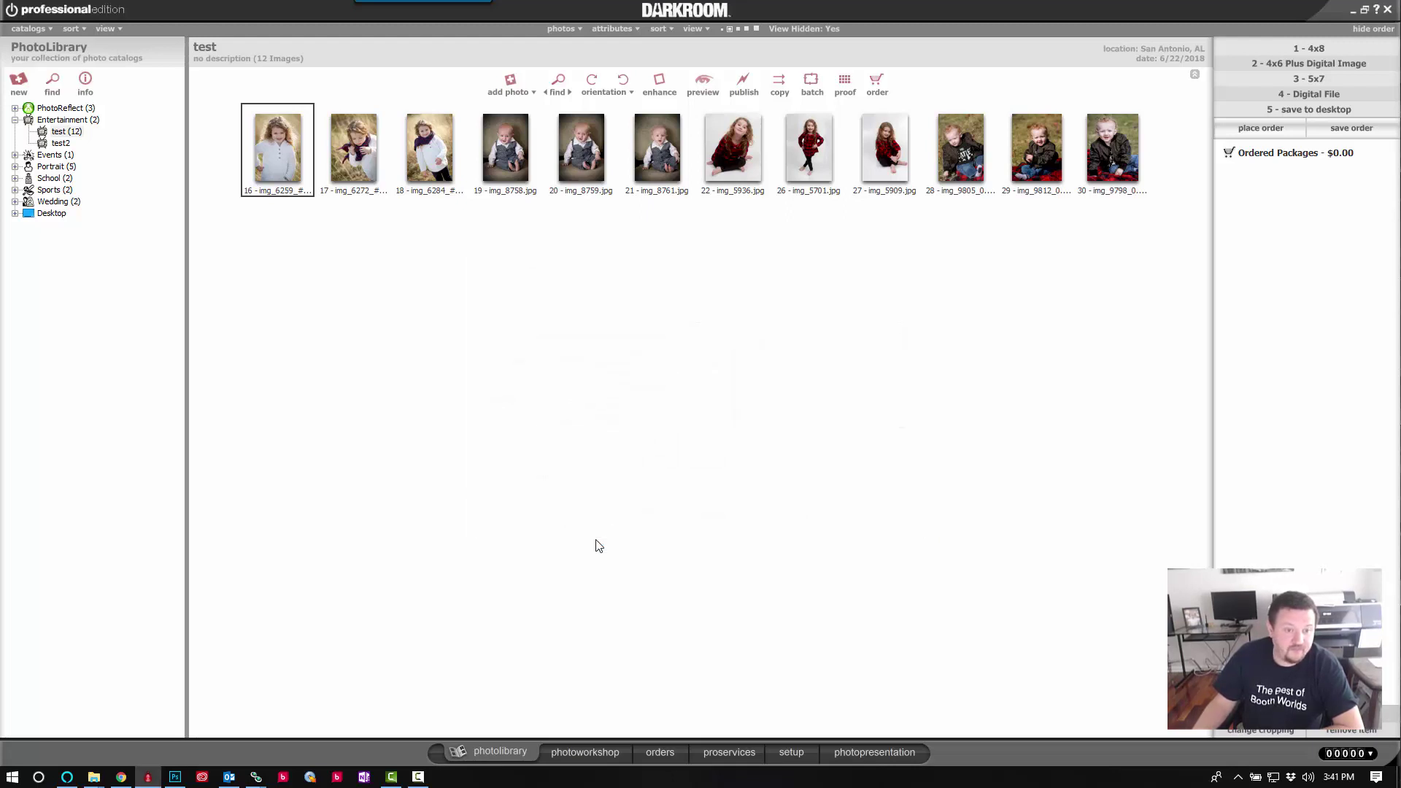
Cancel printing of the new proof-sheet order and open it in Order Proofing
click(661, 752)
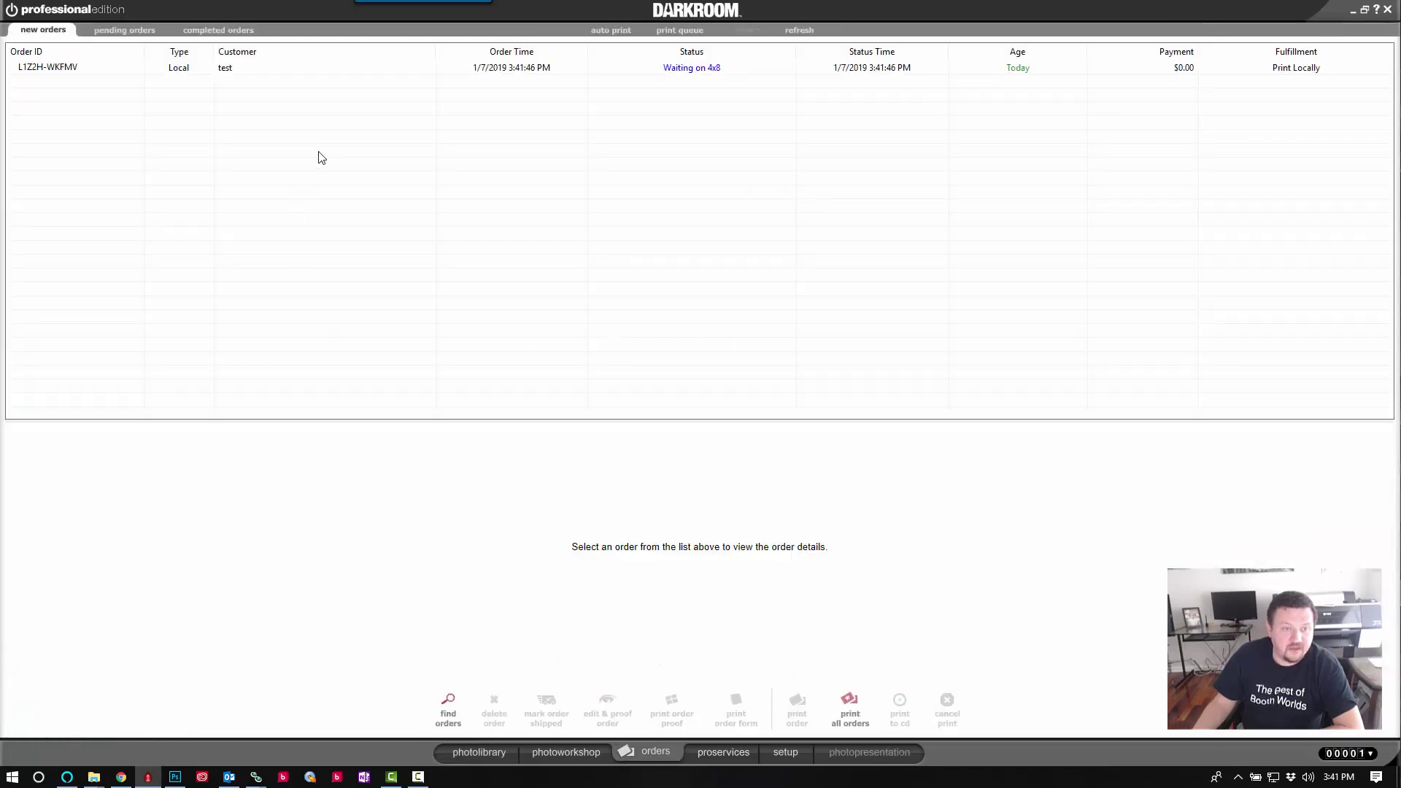
click(502, 68)
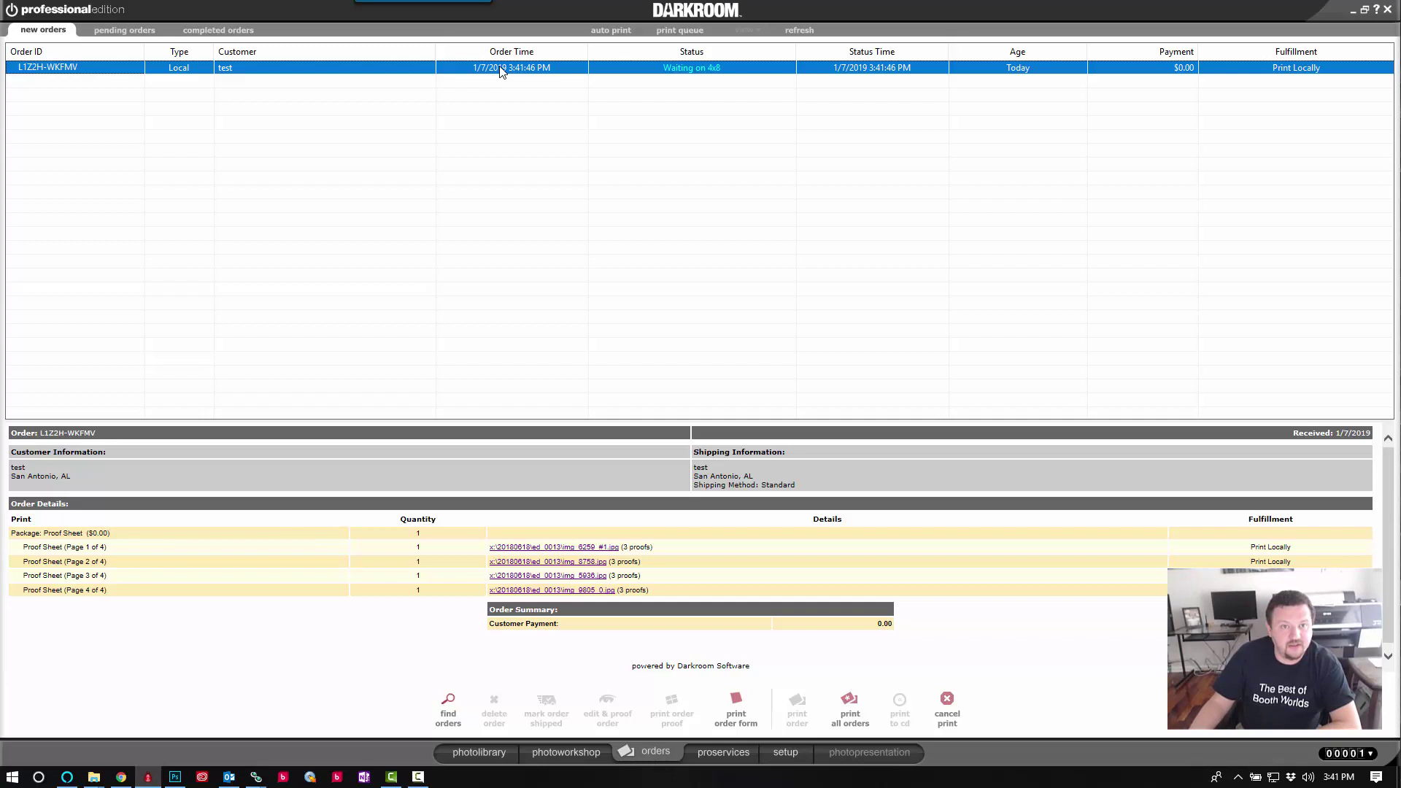
click(947, 702)
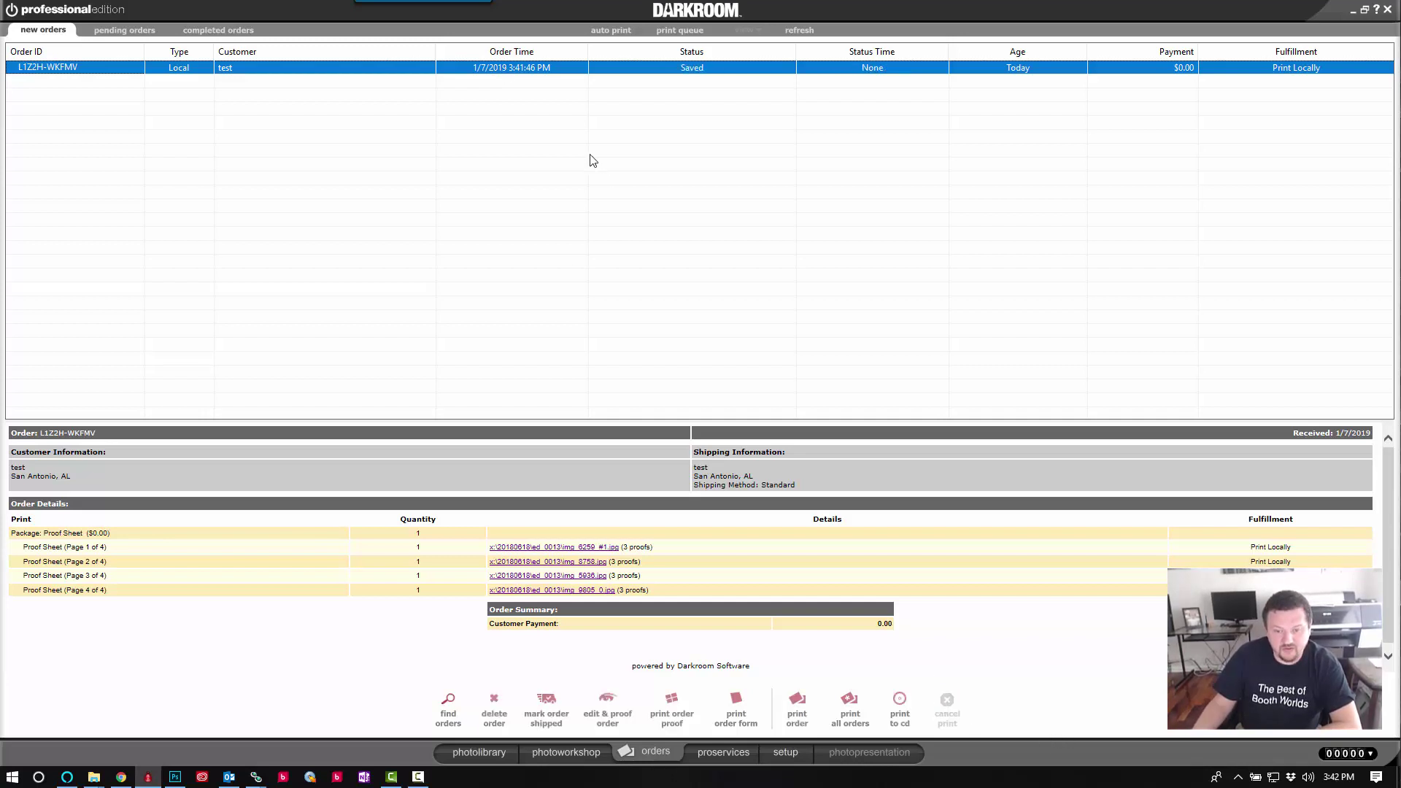
double_click(409, 71)
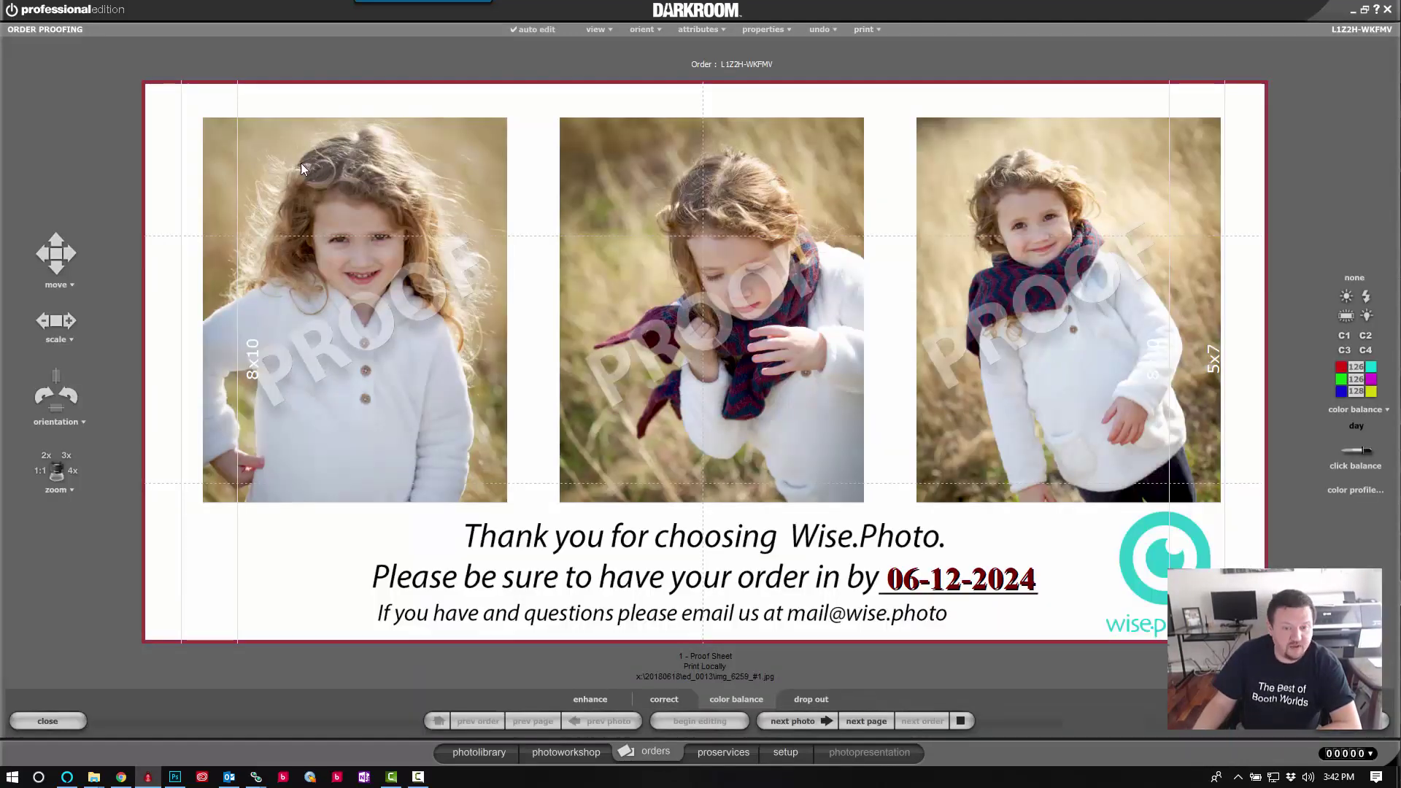
Switch the proofing view to Four Photos to show four proof sheets at once
click(596, 29)
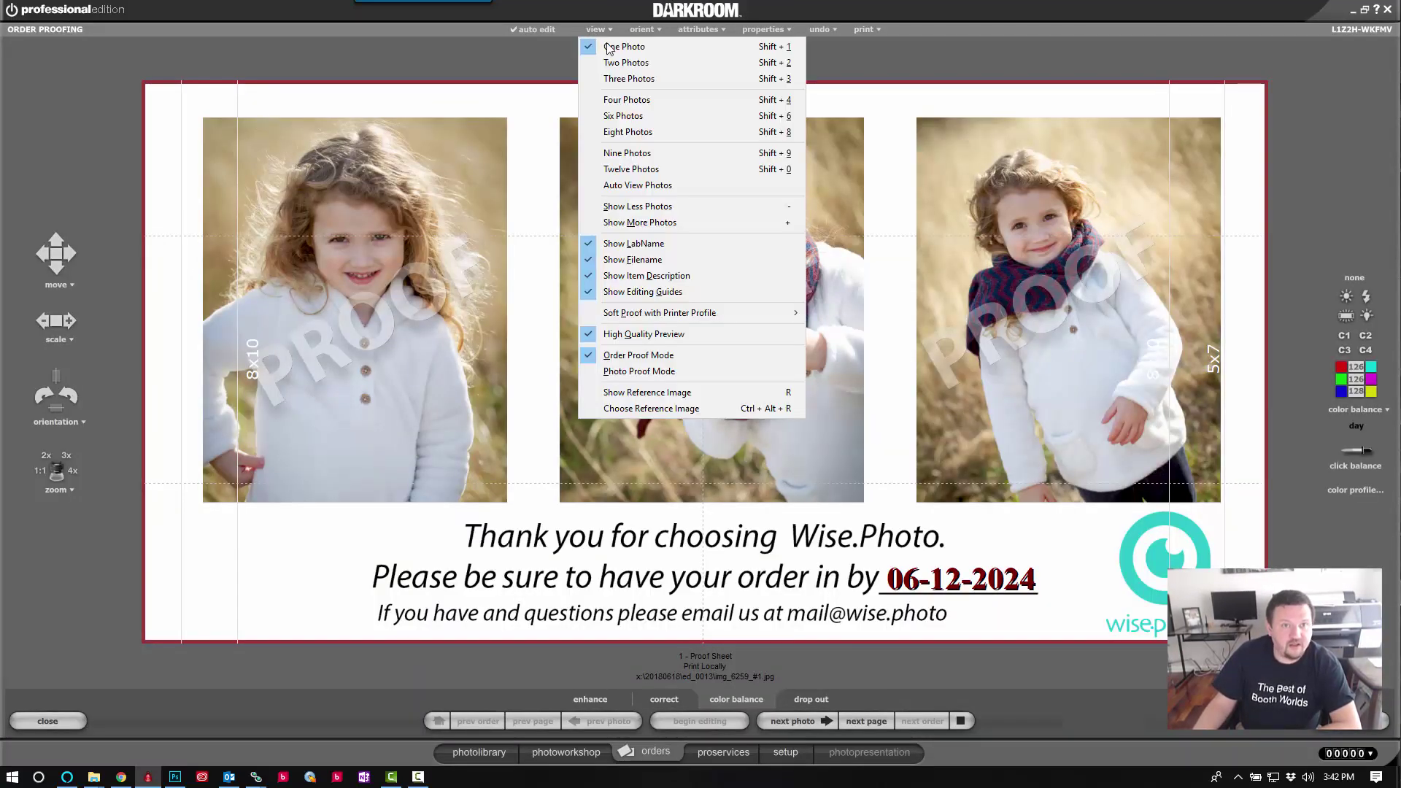
click(616, 102)
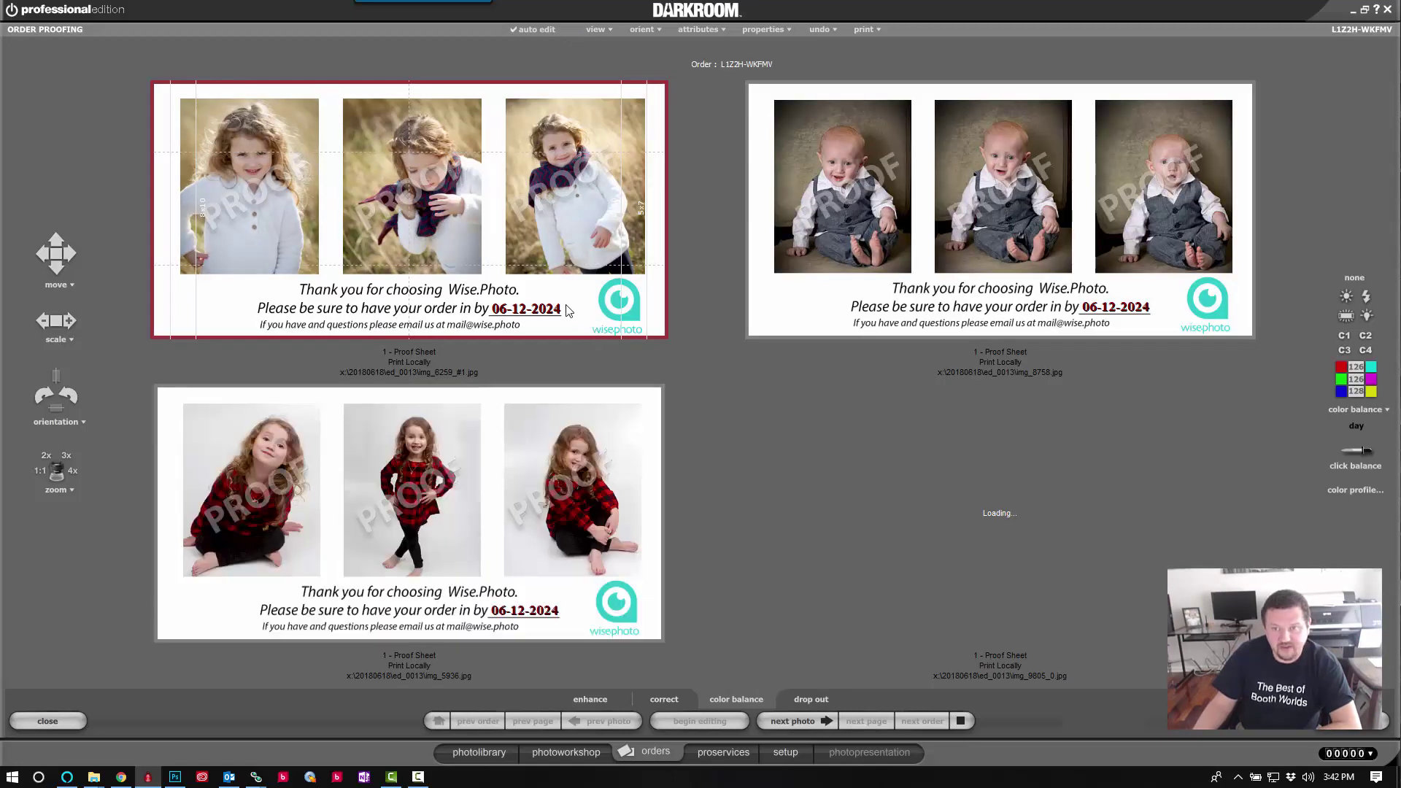